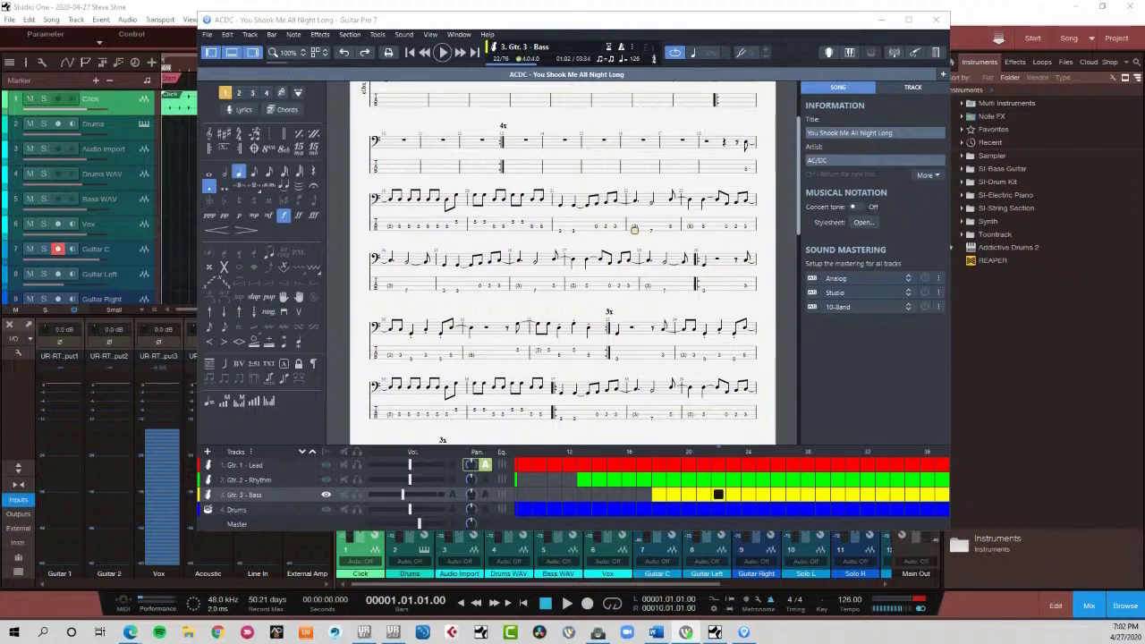
- View the scores of the Lead, Rhythm, Bass and Drums tracks in turn and maximize the window
{"action": "left_click", "coordinate": [908, 20]}
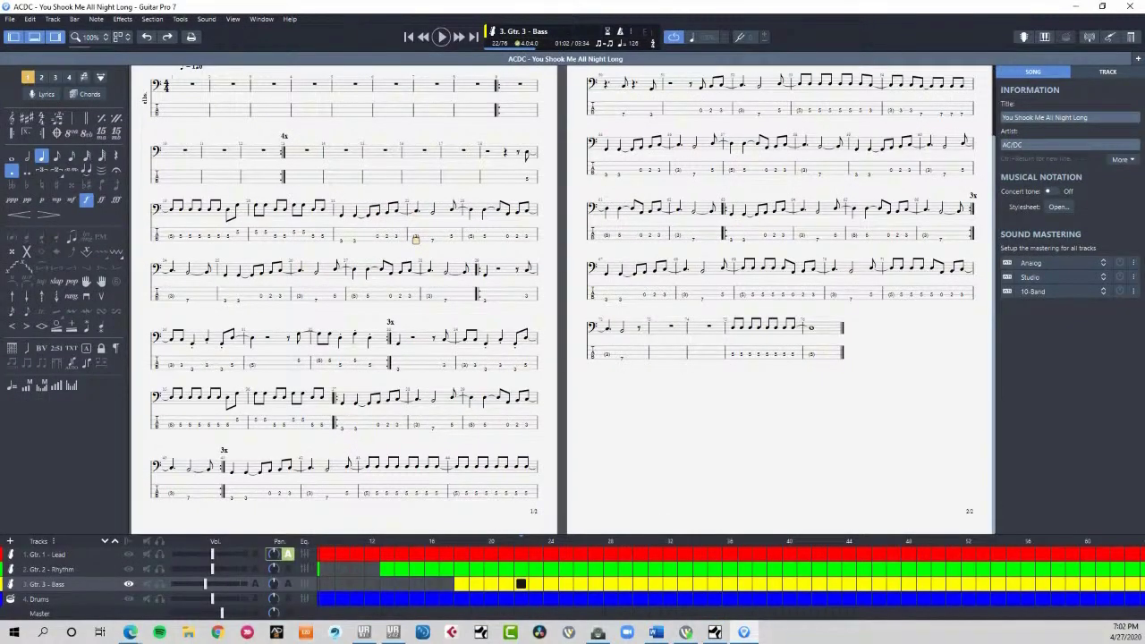
{"action": "left_click", "coordinate": [1101, 7]}
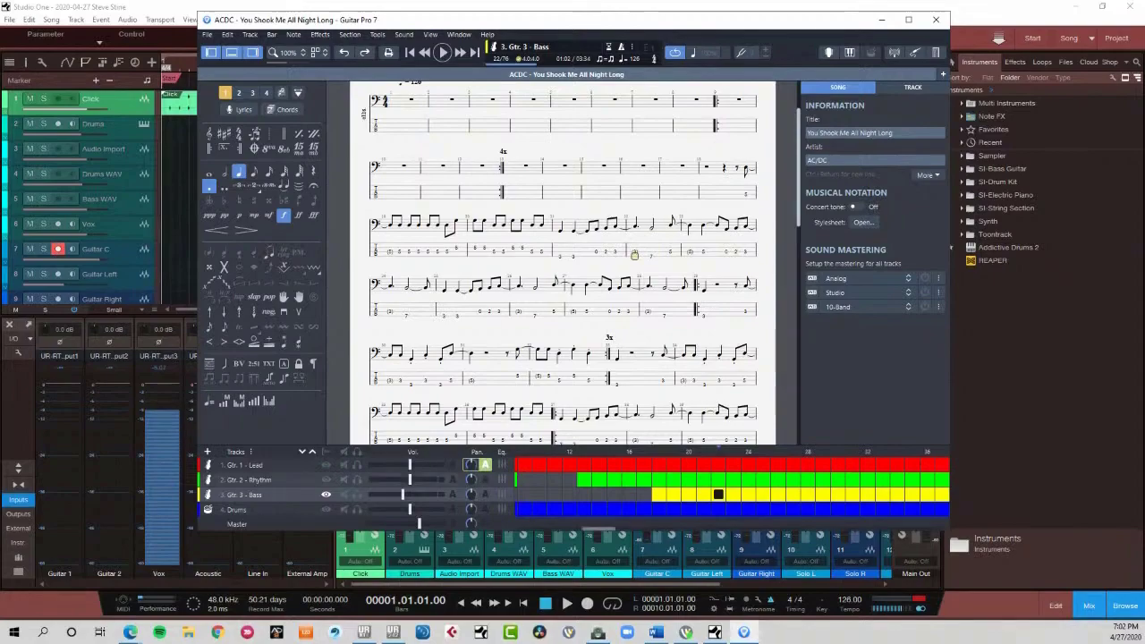
{"action": "left_click", "coordinate": [244, 465]}
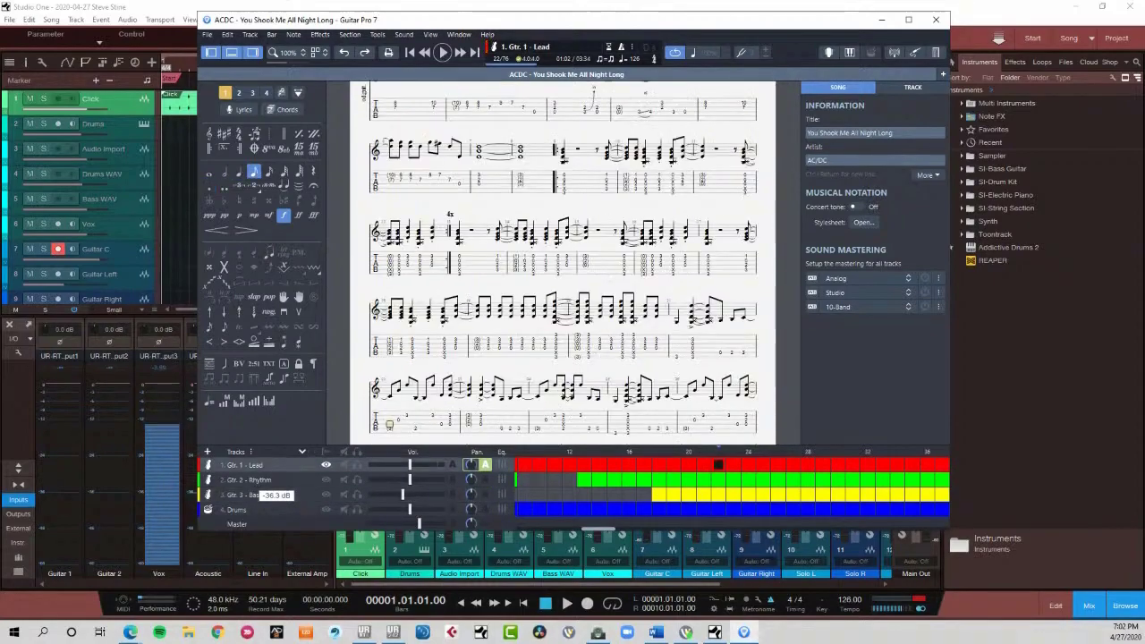
{"action": "key", "text": "Down"}
{"action": "key", "text": "Down"}
{"action": "key", "text": "Down"}
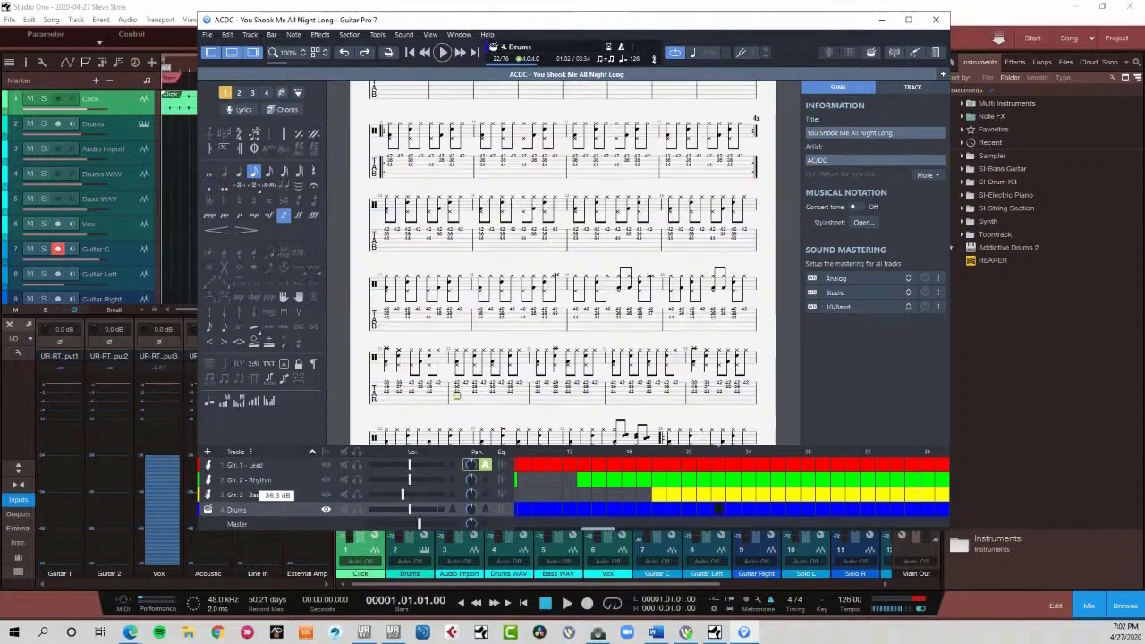
{"action": "left_click", "coordinate": [907, 19]}
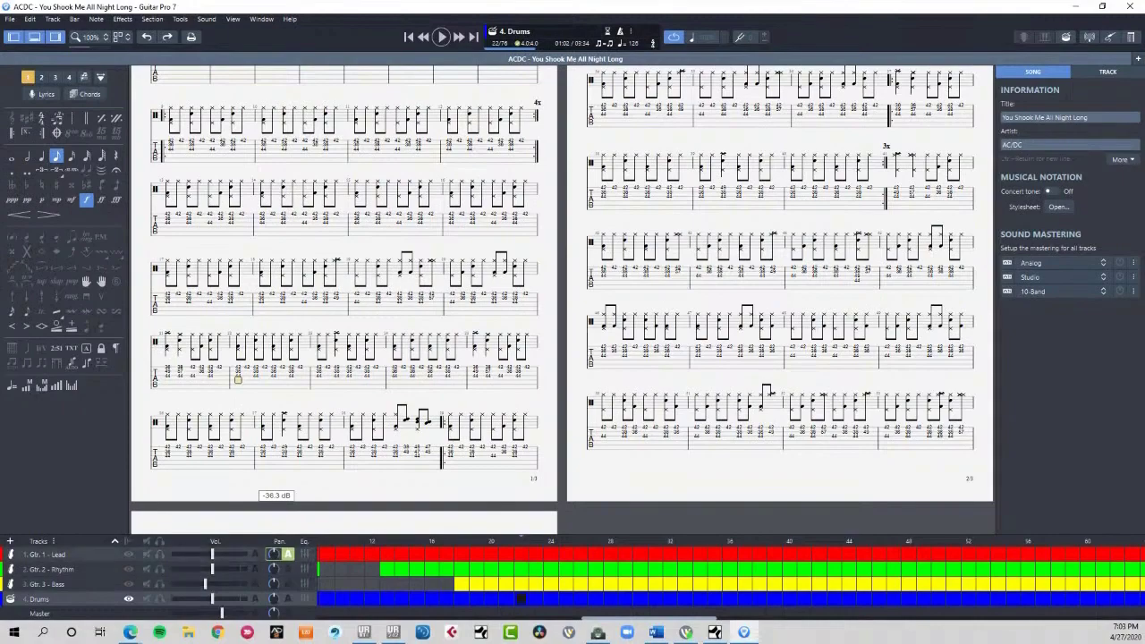
- View the Gtr. 1 - Lead score, return to Gtr. 3 - Bass, and solo the bass track
{"action": "left_click", "coordinate": [49, 555]}
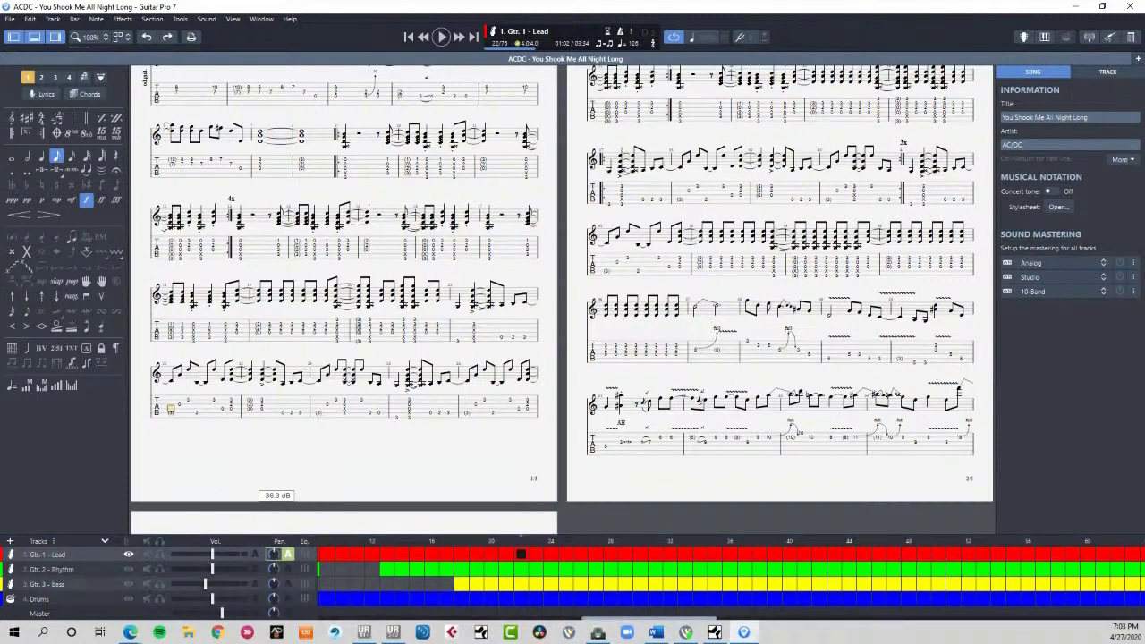
{"action": "left_click", "coordinate": [48, 584]}
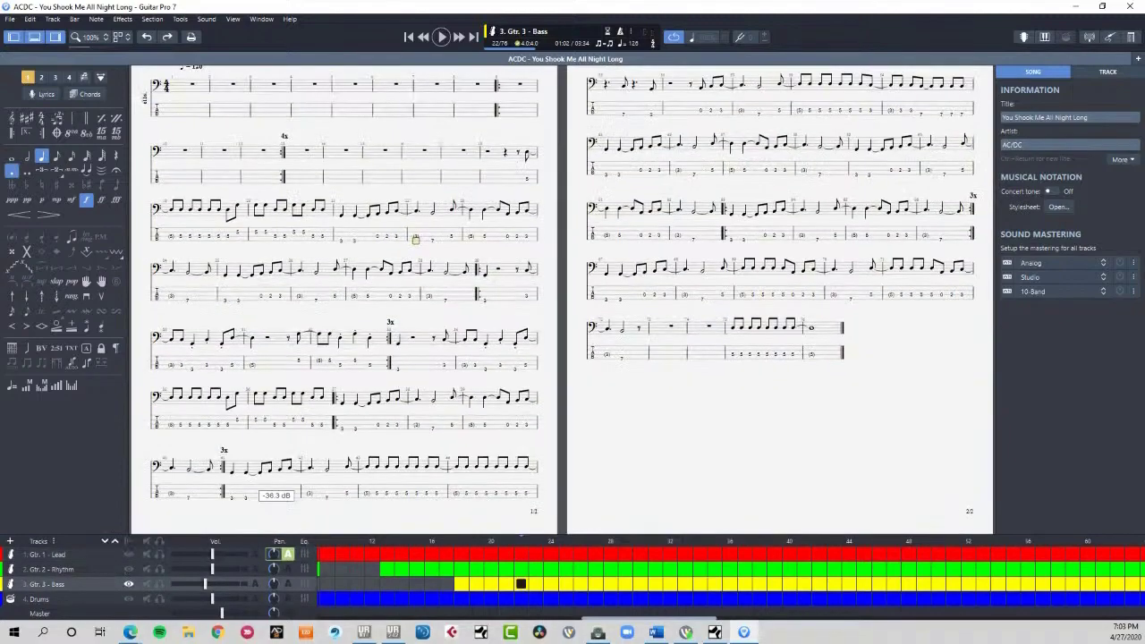
{"action": "left_click", "coordinate": [159, 583]}
- Open the audio export settings to examine the MP3 options and close them without exporting
{"action": "left_click", "coordinate": [10, 19]}
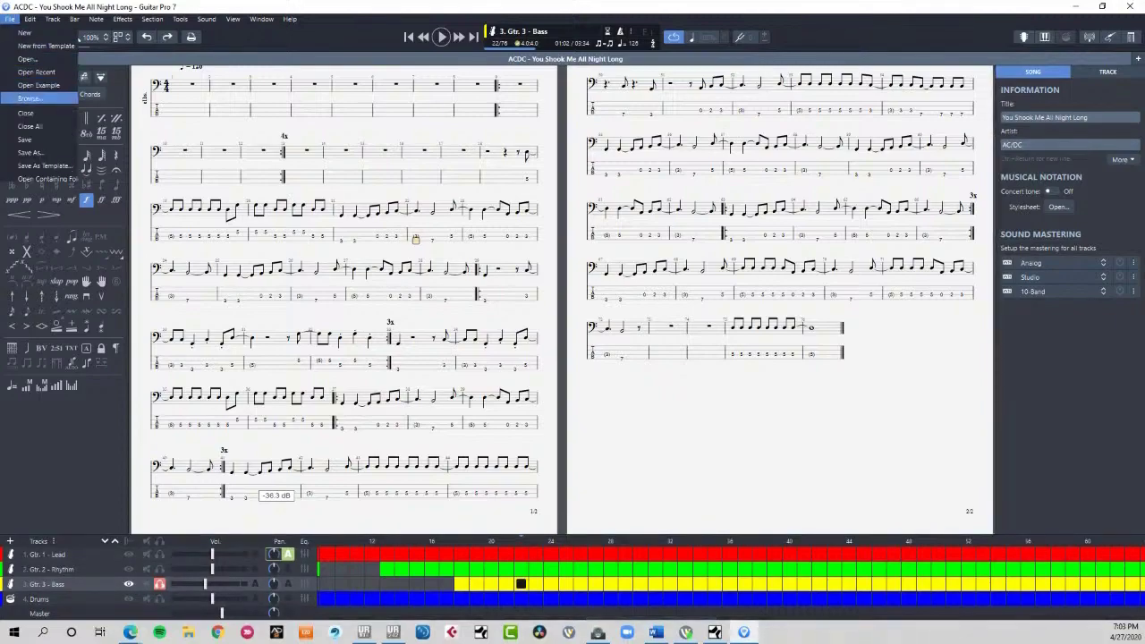
{"action": "mouse_move", "coordinate": [53, 19]}
{"action": "mouse_move", "coordinate": [10, 19]}
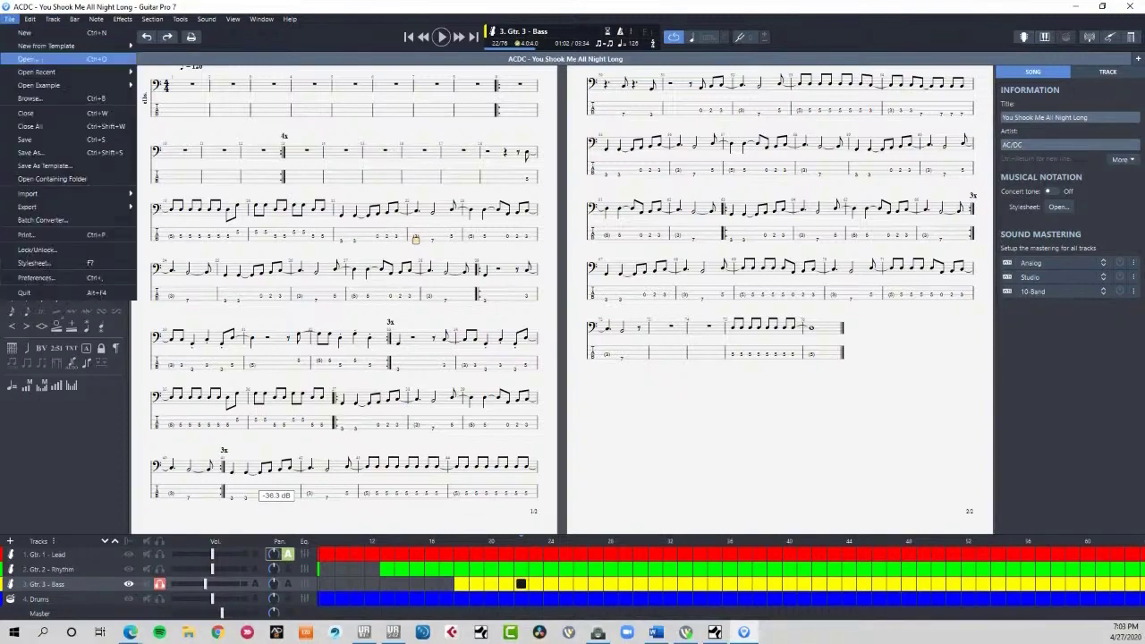
{"action": "mouse_move", "coordinate": [27, 207]}
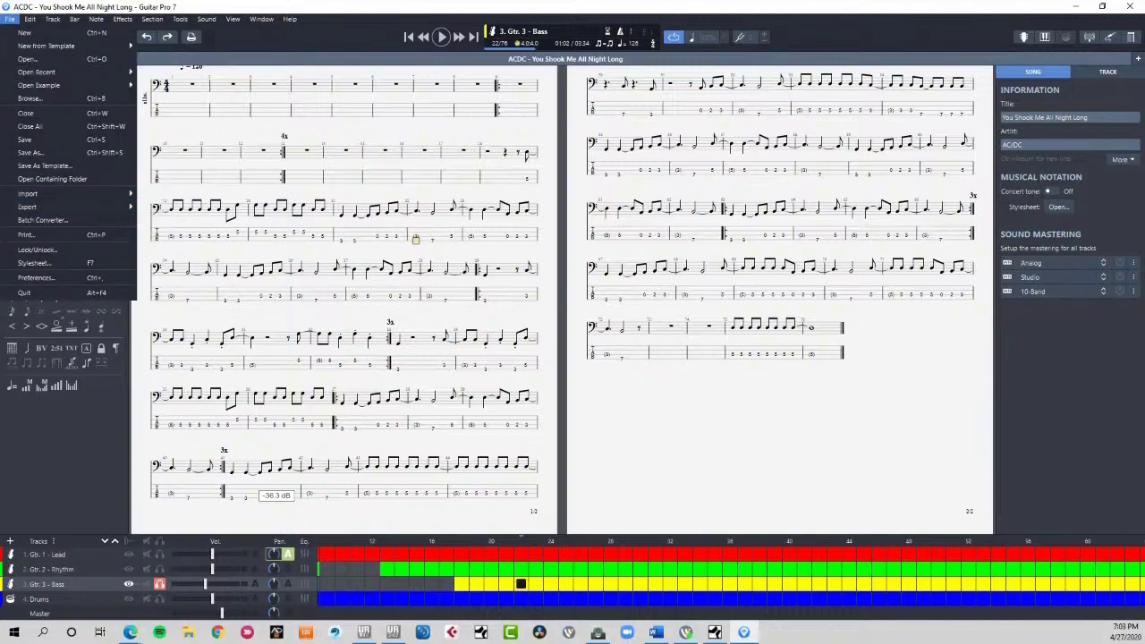
{"action": "mouse_move", "coordinate": [89, 206]}
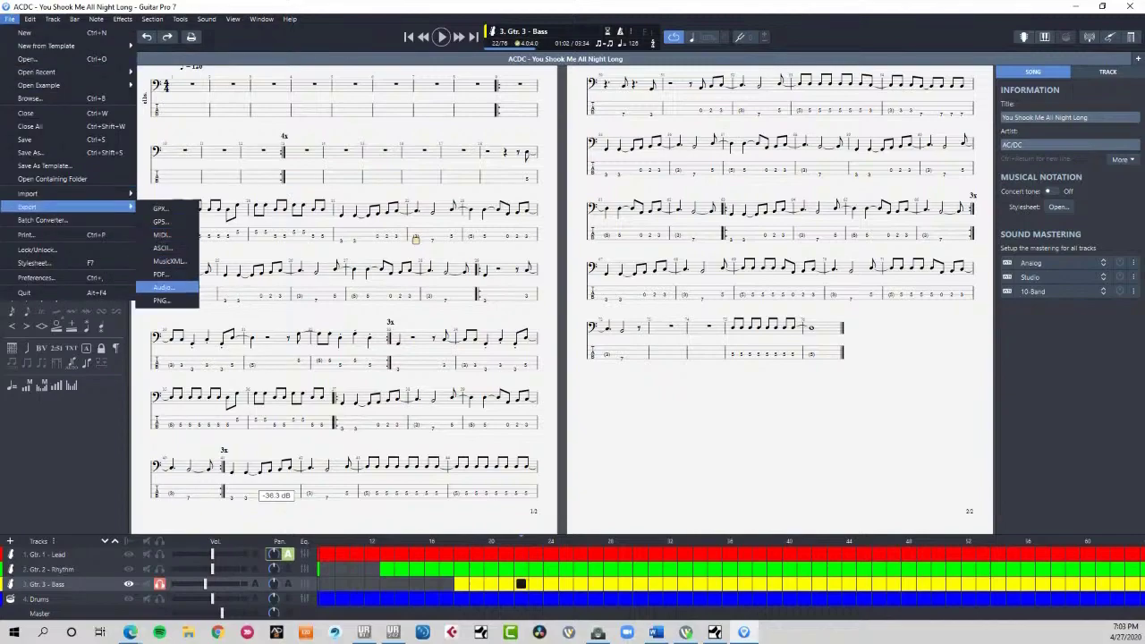
{"action": "left_click", "coordinate": [163, 287]}
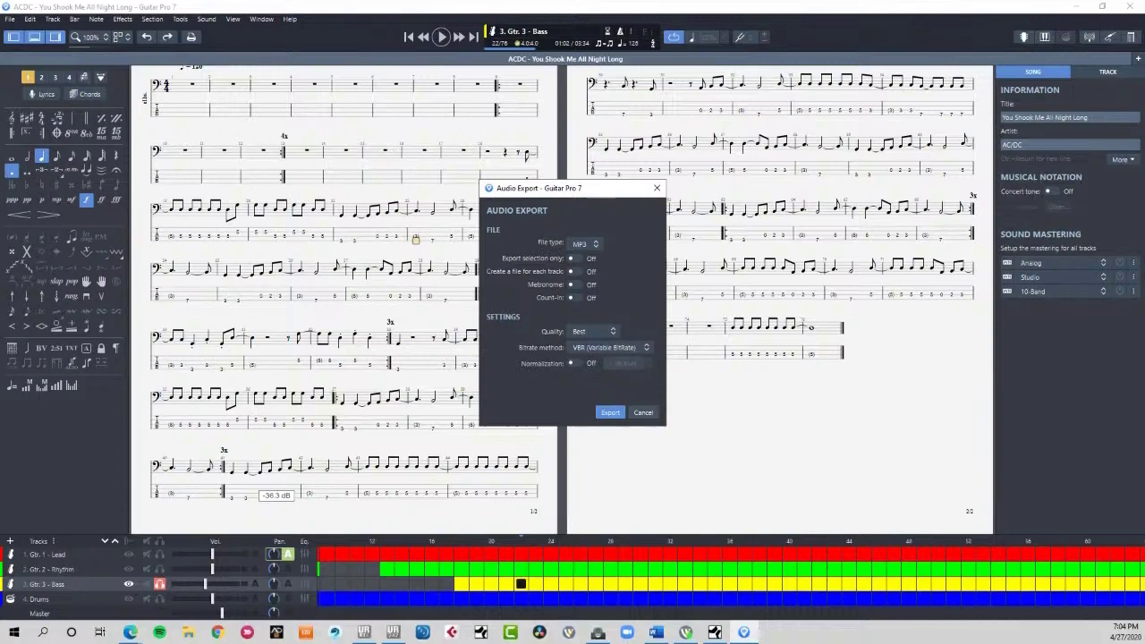
{"action": "left_click", "coordinate": [643, 412]}
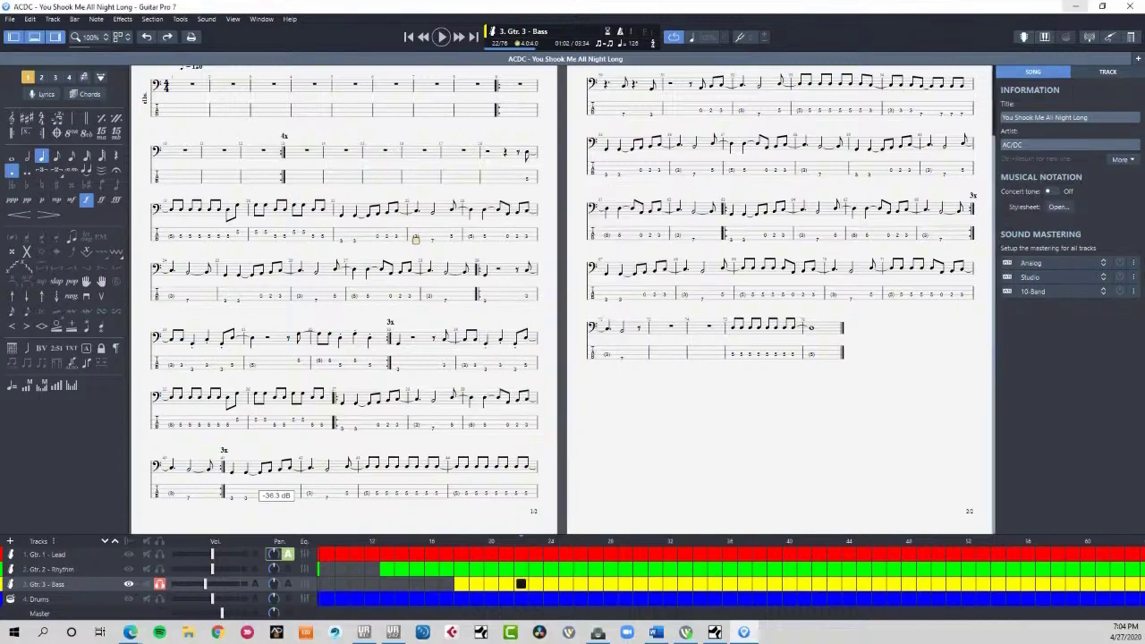
- Switch to Studio One, solo the Audio Import track and play the imported audio from bar 31
{"action": "left_click", "coordinate": [1074, 6]}
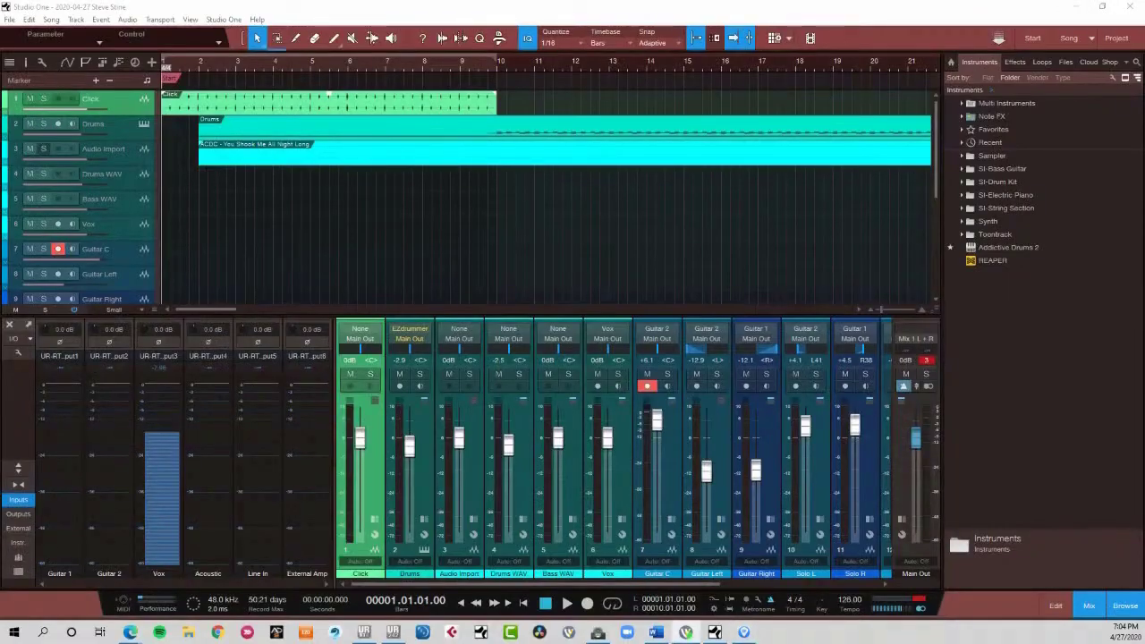
{"action": "left_click", "coordinate": [44, 149]}
{"action": "scroll", "coordinate": [390, 62], "scroll_direction": "down", "scroll_amount": 5}
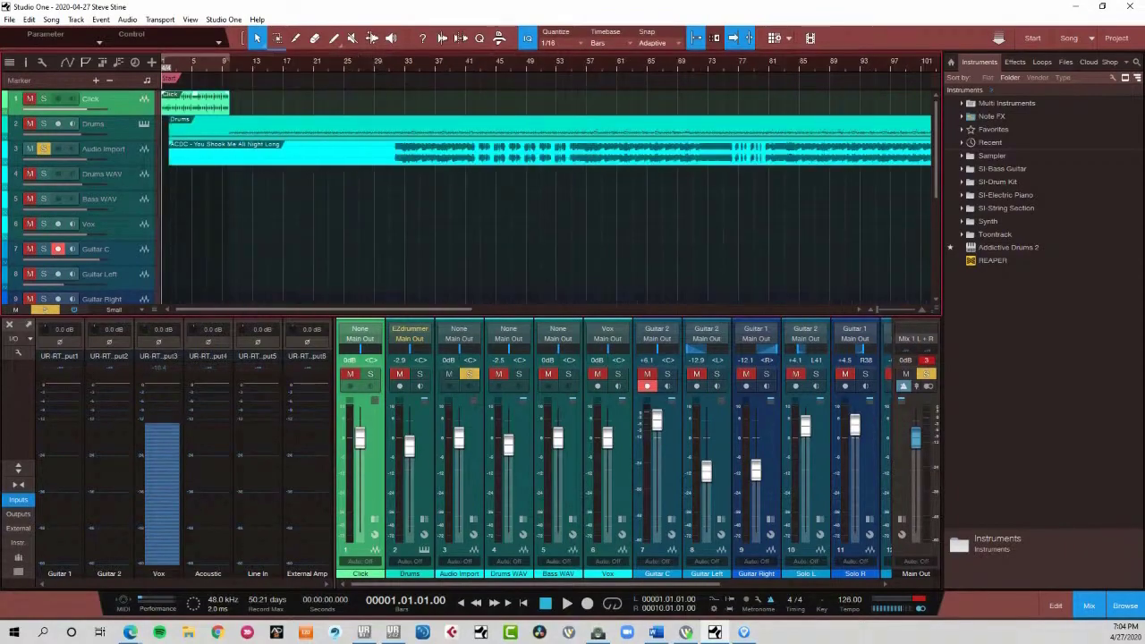
{"action": "left_click", "coordinate": [389, 62]}
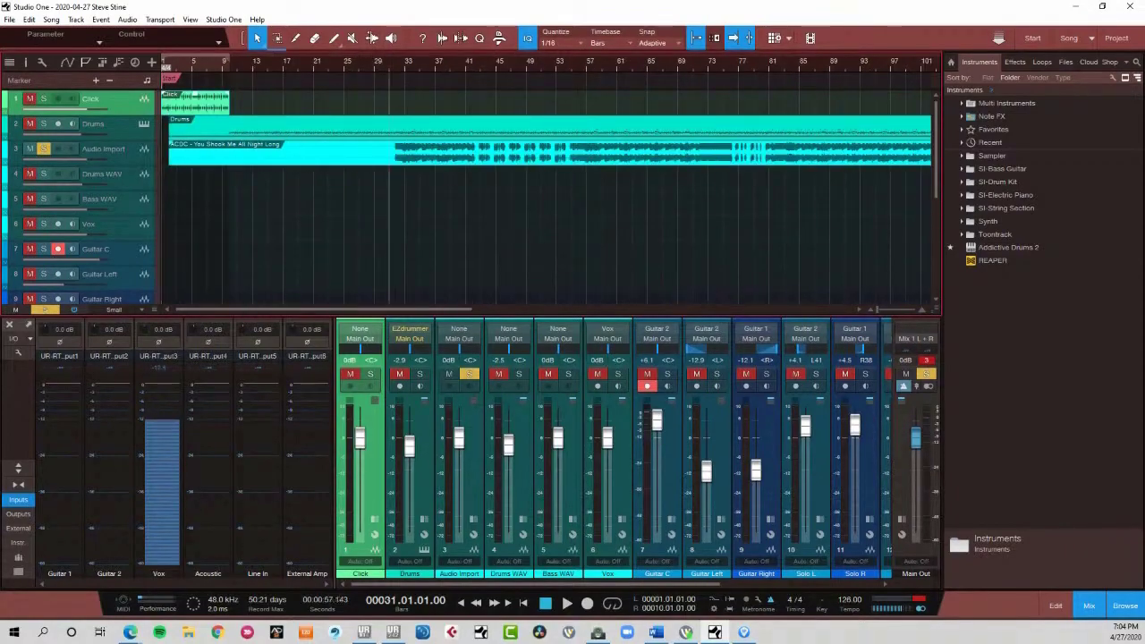
{"action": "key", "text": "space"}
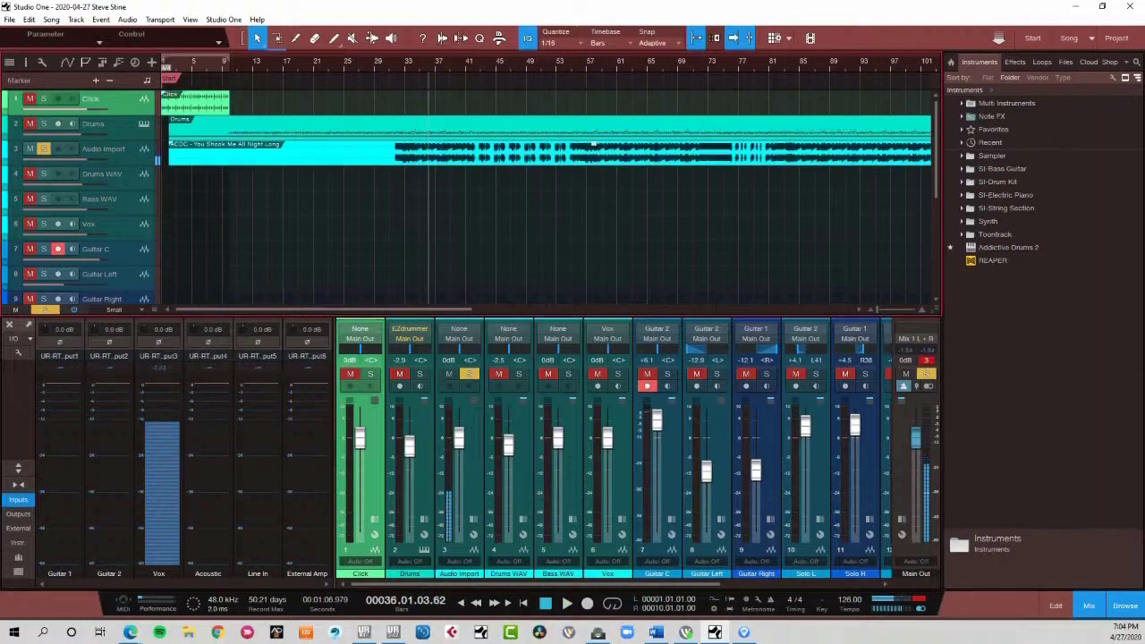
{"action": "right_click", "coordinate": [391, 148]}
{"action": "key", "text": "Escape"}
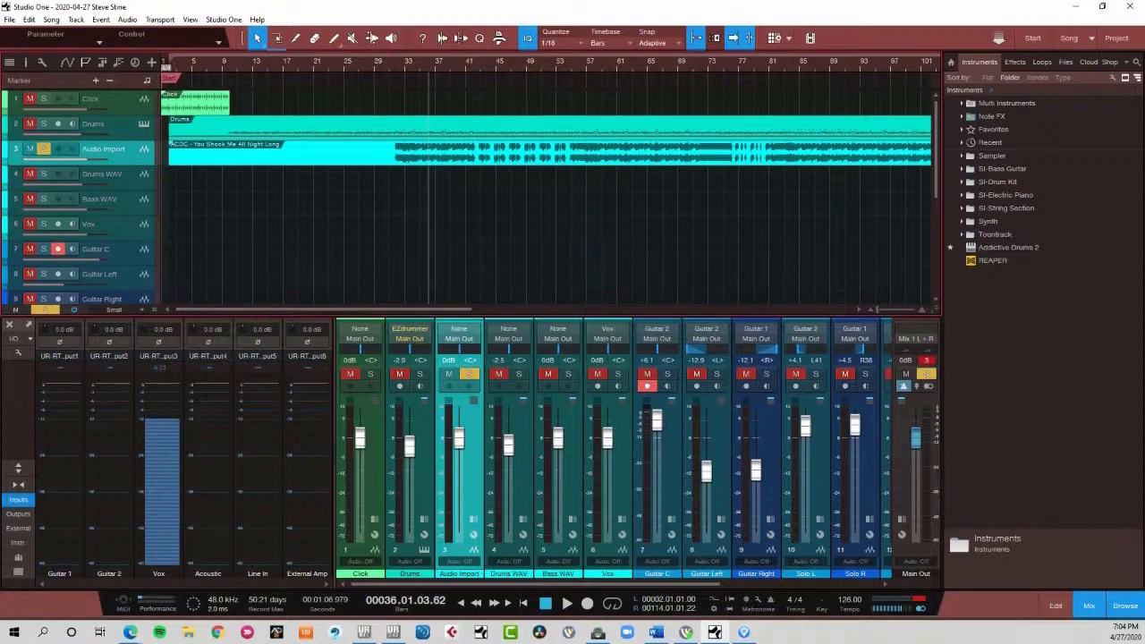
- Play again from bar 31, lowering the main output to -6.1 dB and the Audio Import track to -2.9 dB
{"action": "left_click", "coordinate": [389, 63]}
{"action": "key", "text": "space"}
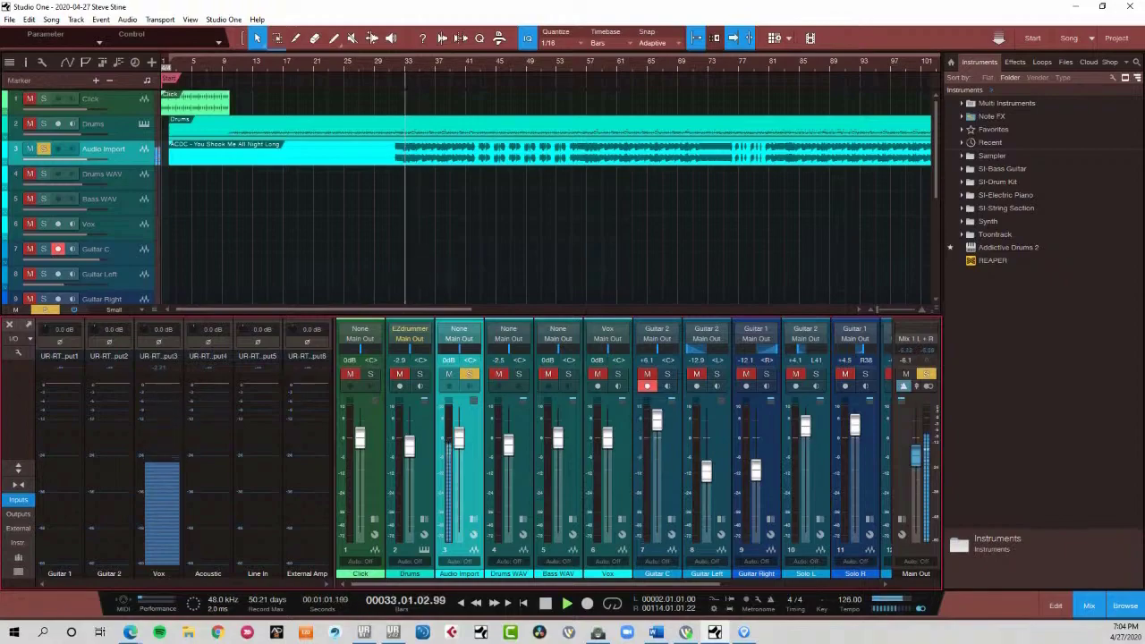
{"action": "left_click_drag", "start_coordinate": [459, 438], "coordinate": [459, 445]}
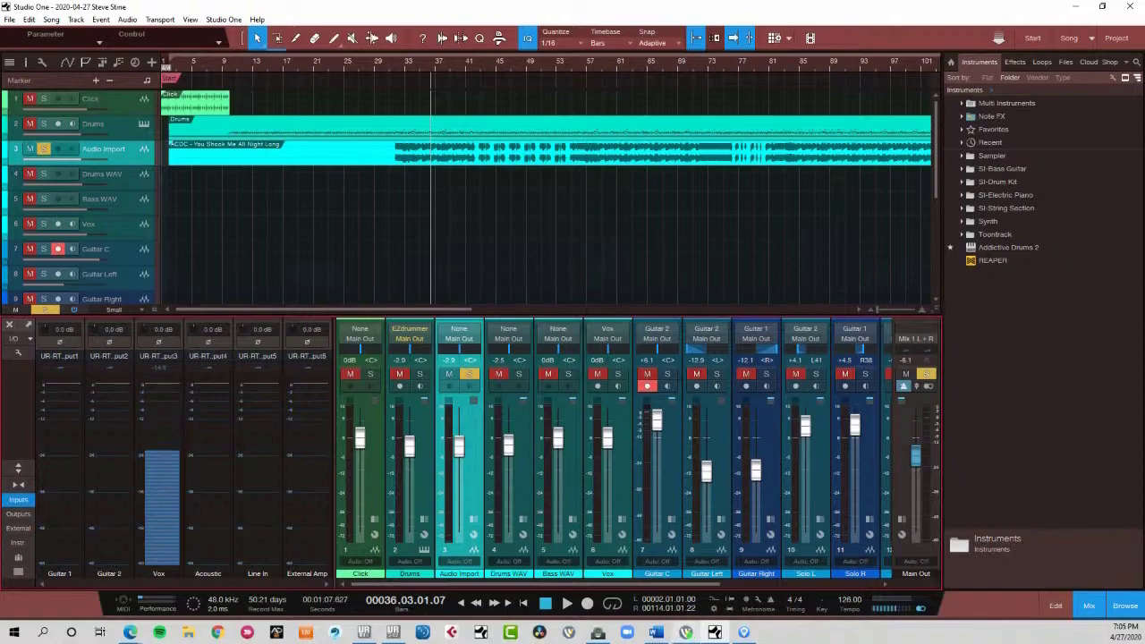
- Switch to Guitar Pro and solo the Drums track instead of Gtr. 3 - Bass
{"action": "left_click", "coordinate": [743, 632]}
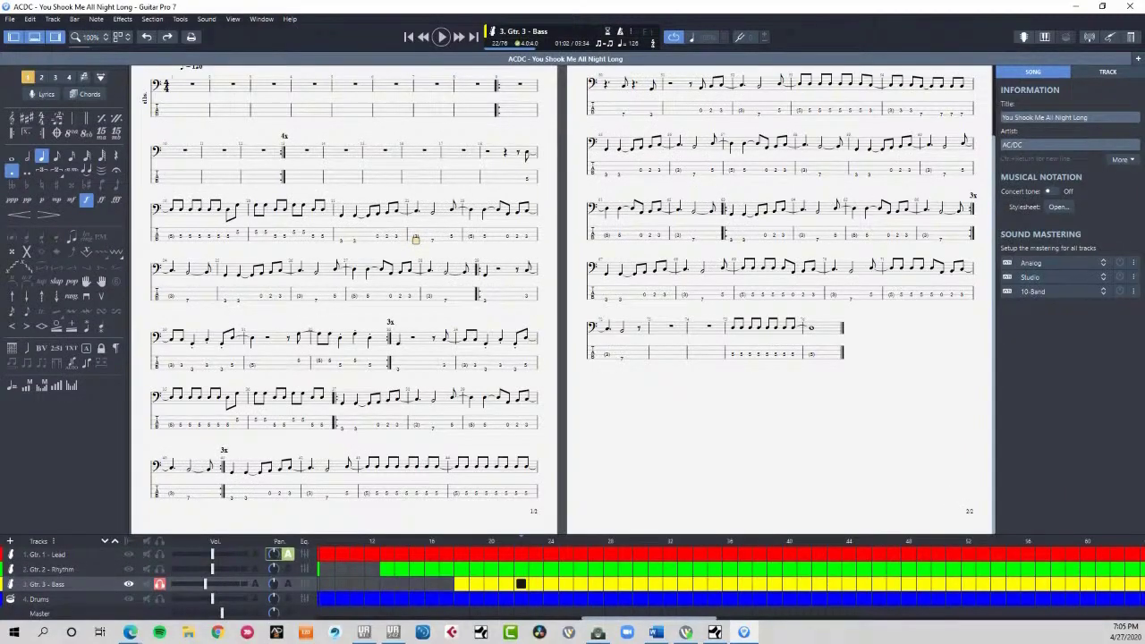
{"action": "mouse_move", "coordinate": [205, 584]}
{"action": "left_click", "coordinate": [159, 584]}
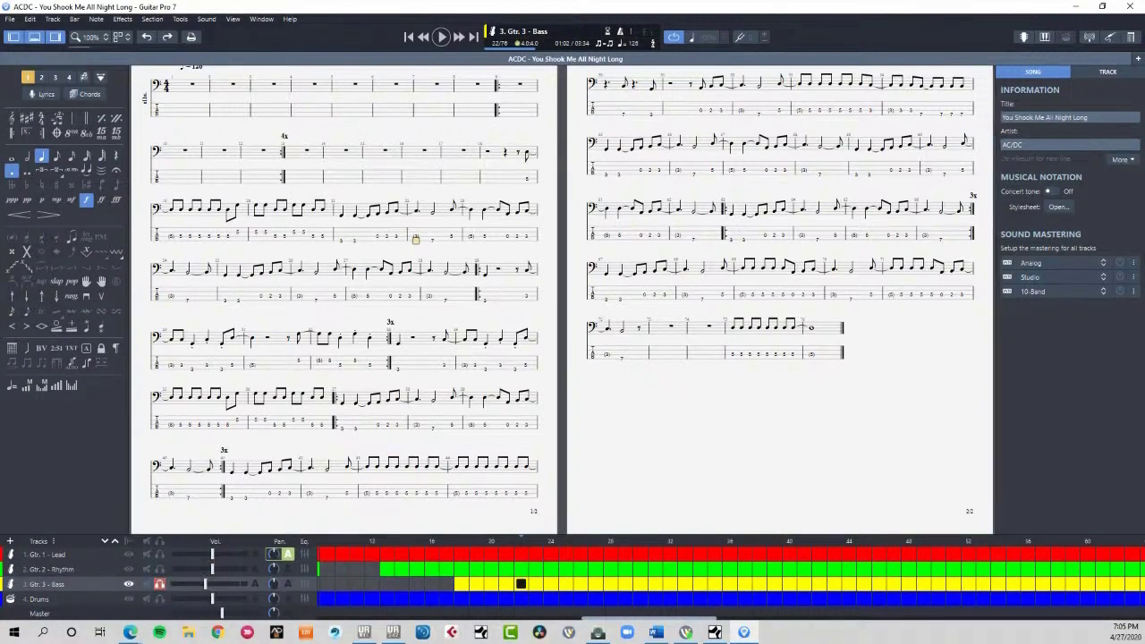
{"action": "left_click", "coordinate": [160, 598]}
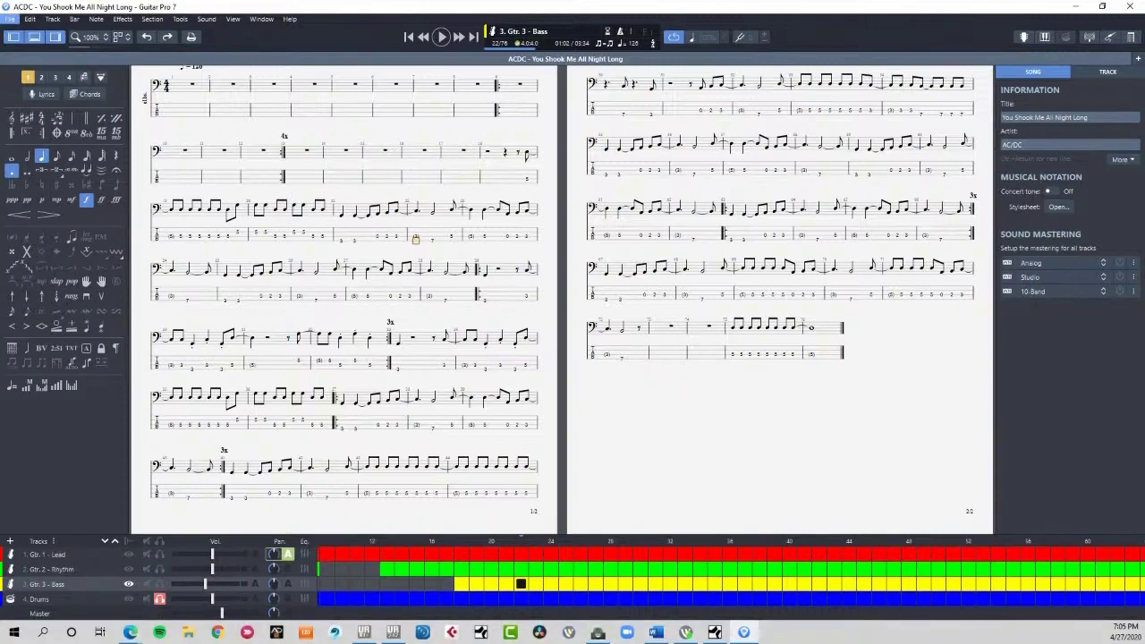
- Export the song to the Desktop as a MIDI file named ACDC - You Shook Me All Night Long
{"action": "left_click", "coordinate": [10, 19]}
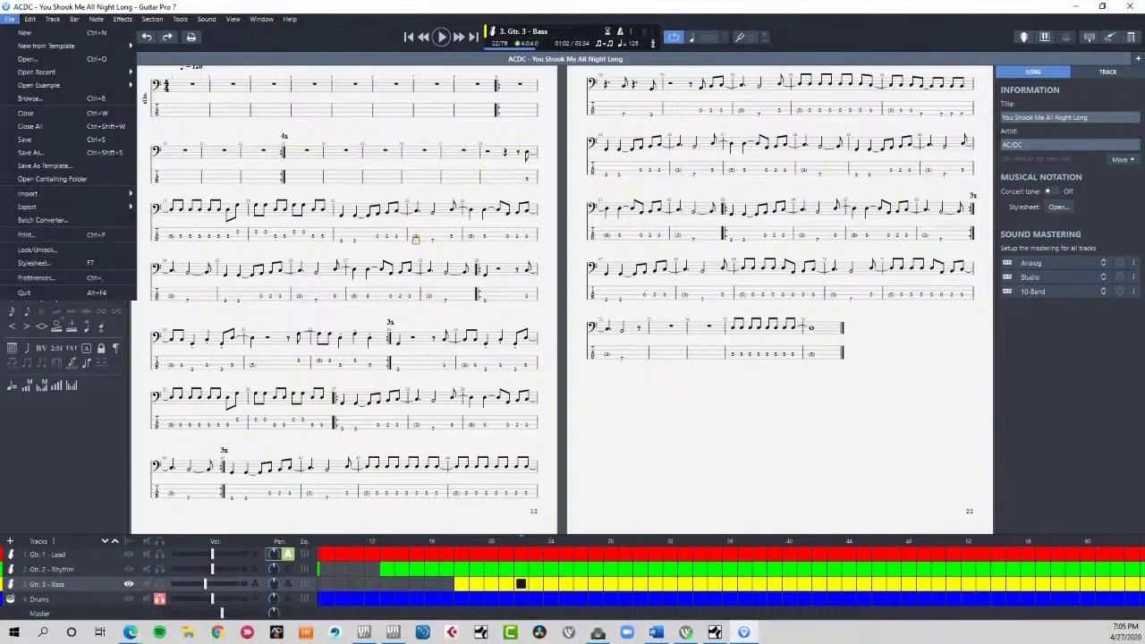
{"action": "mouse_move", "coordinate": [54, 207]}
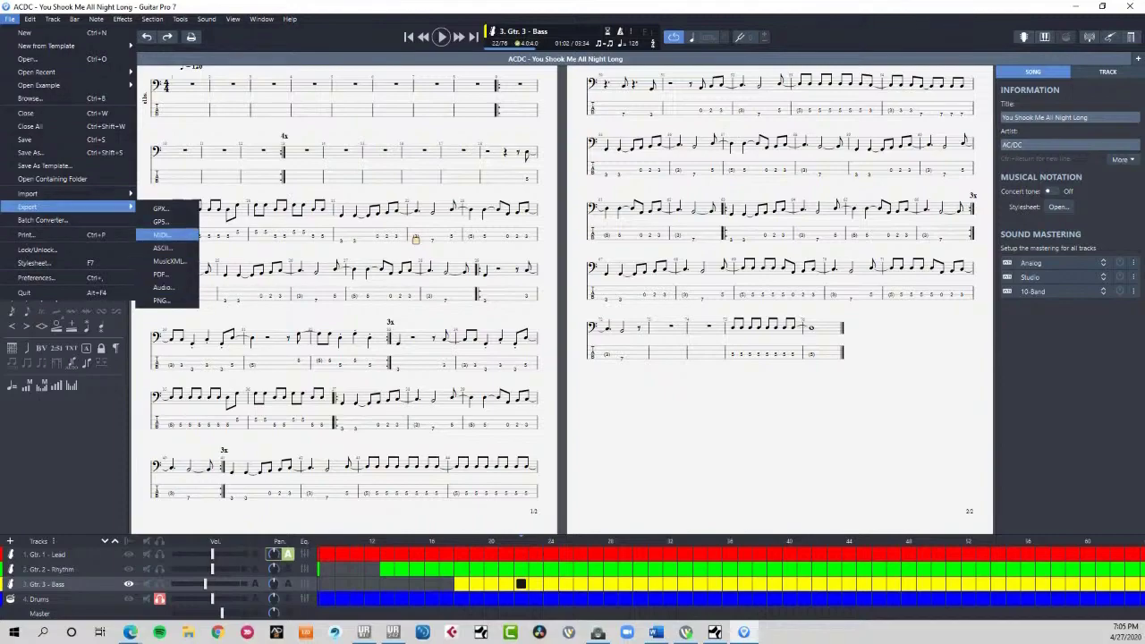
{"action": "key", "text": "Return"}
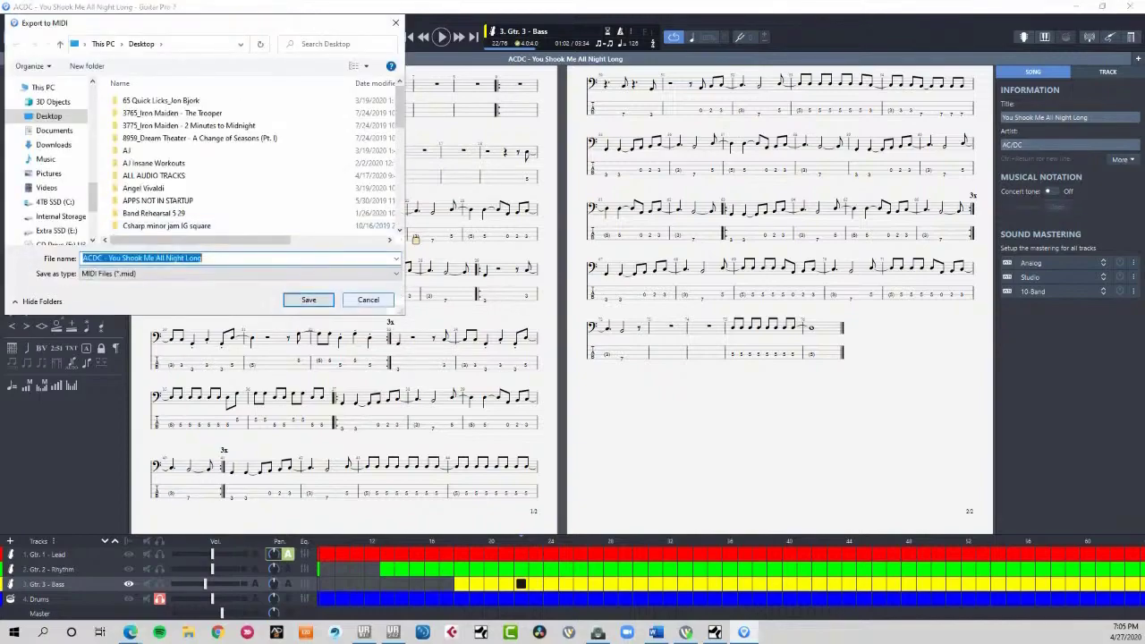
{"action": "key", "text": "Return"}
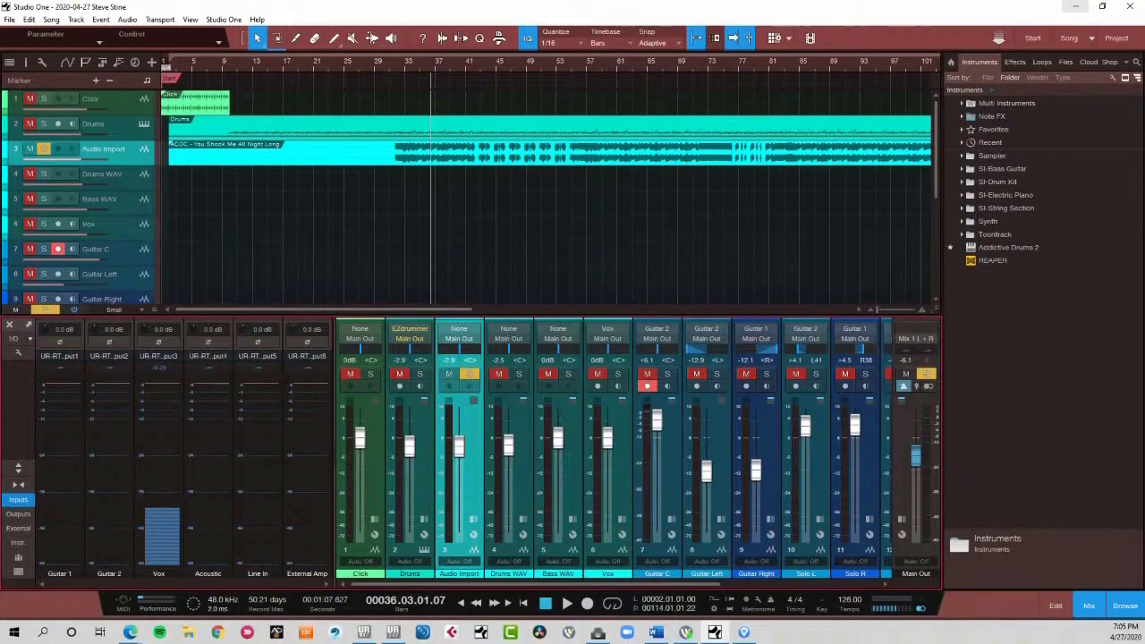
- Switch to Studio One, open the Drums part in the note editor and set the playback position to bar 34
{"action": "left_click", "coordinate": [95, 125]}
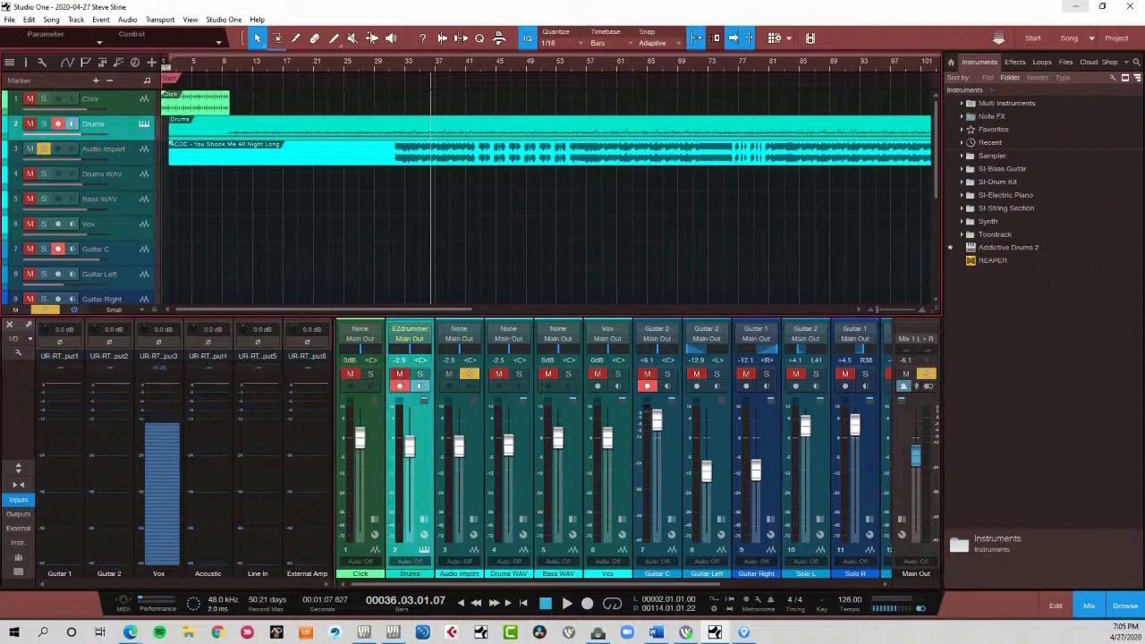
{"action": "double_click", "coordinate": [429, 124]}
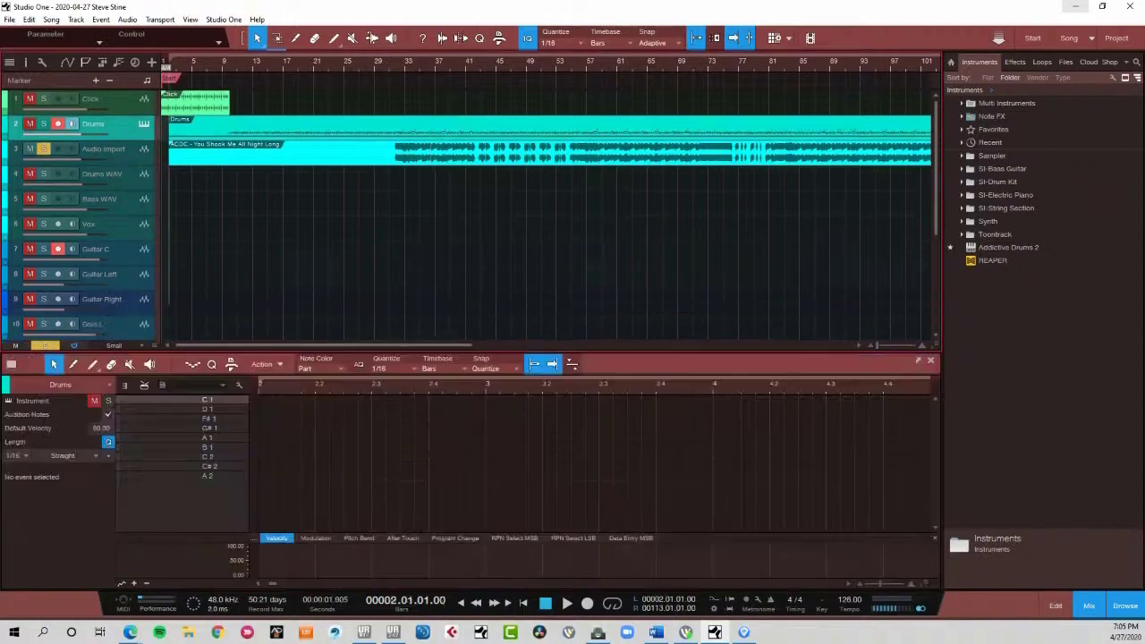
{"action": "left_click", "coordinate": [411, 62]}
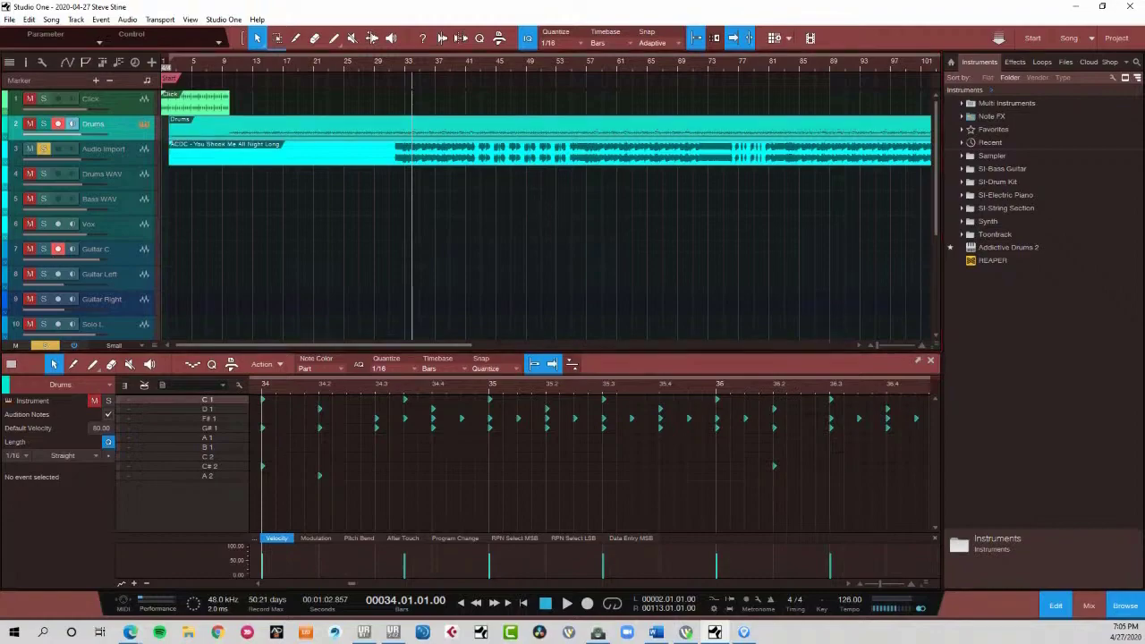
- Open the Drums track's EZdrummer instrument to view its drum kit, and close it
{"action": "left_click_drag", "start_coordinate": [0, 357], "coordinate": [408, 66]}
{"action": "left_click_drag", "start_coordinate": [372, 28], "coordinate": [497, 68]}
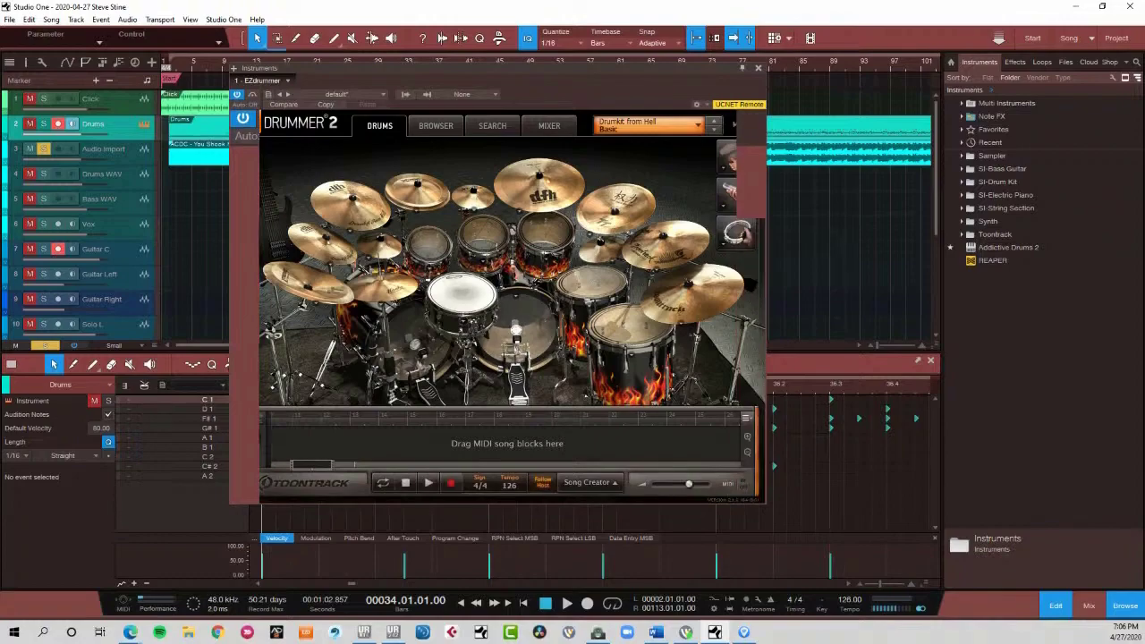
{"action": "key", "text": "Escape"}
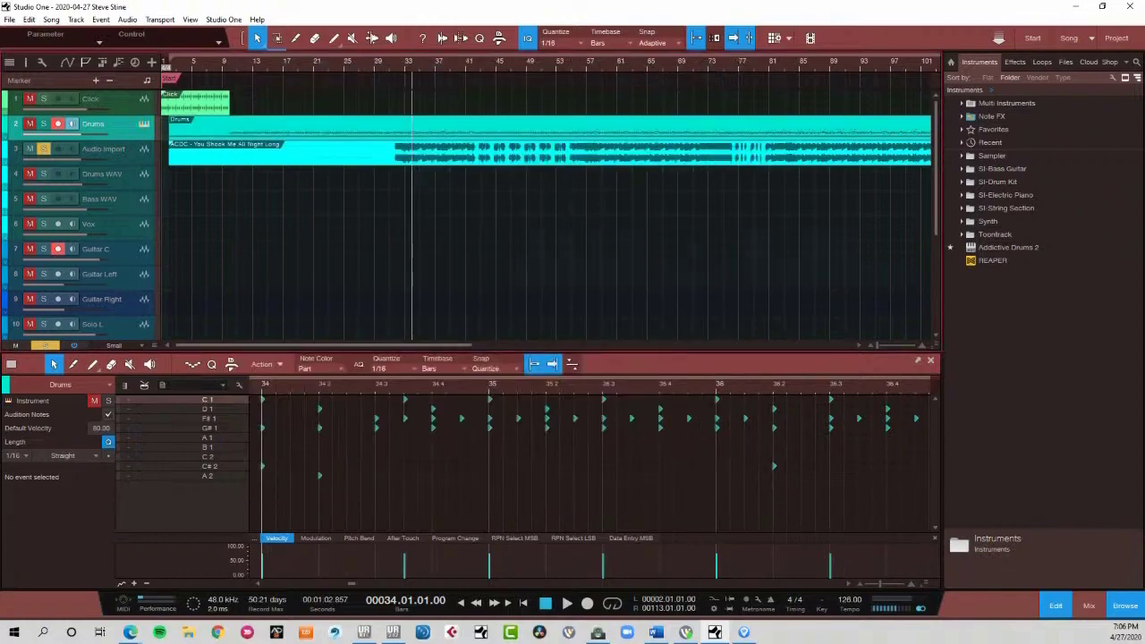
- Play from bar 34, solo Drums instead of Audio Import, turn off the Drums track's monitoring and record arming, and open its EZdrummer instrument
{"action": "key", "text": "space"}
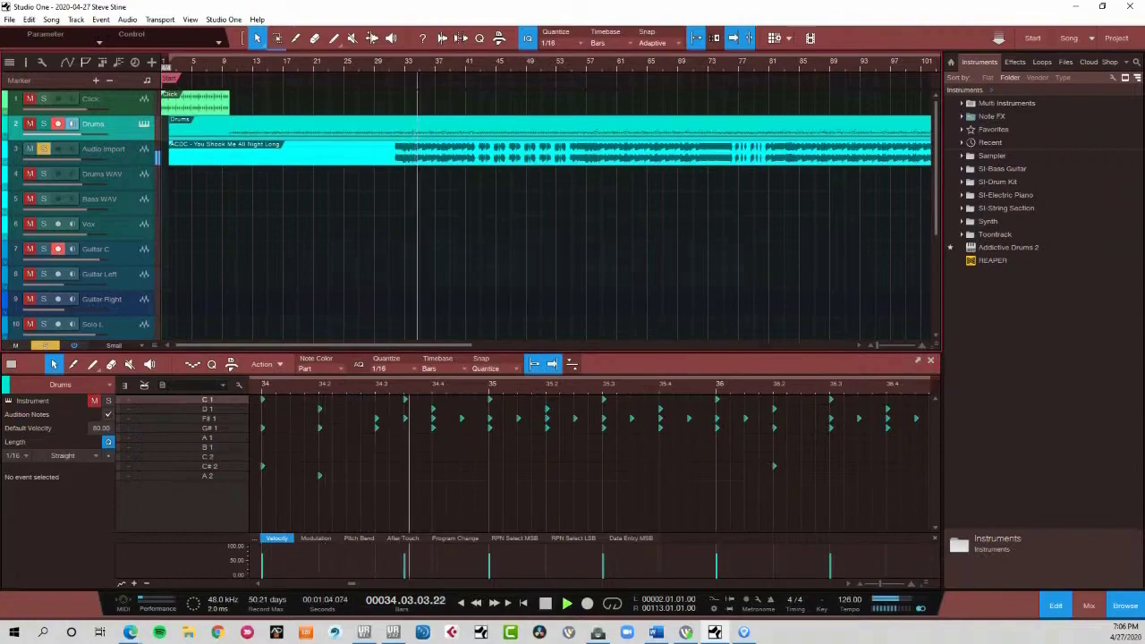
{"action": "left_click", "coordinate": [549, 152]}
{"action": "left_click", "coordinate": [44, 123]}
{"action": "left_click", "coordinate": [43, 150]}
{"action": "left_click", "coordinate": [72, 123]}
{"action": "left_click", "coordinate": [58, 124]}
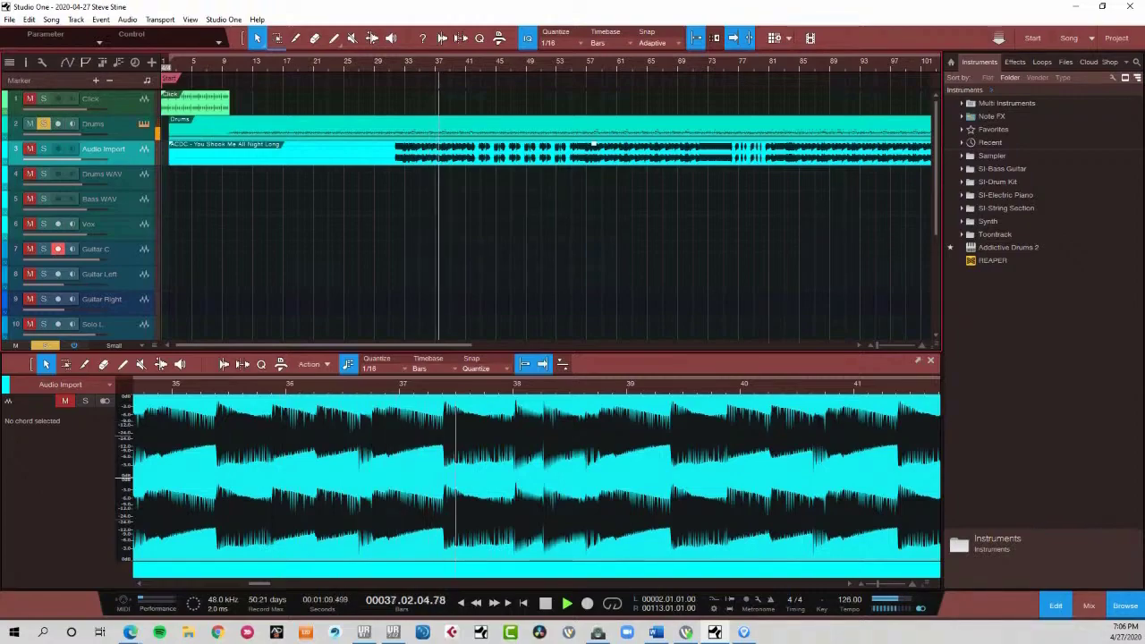
{"action": "left_click", "coordinate": [144, 124]}
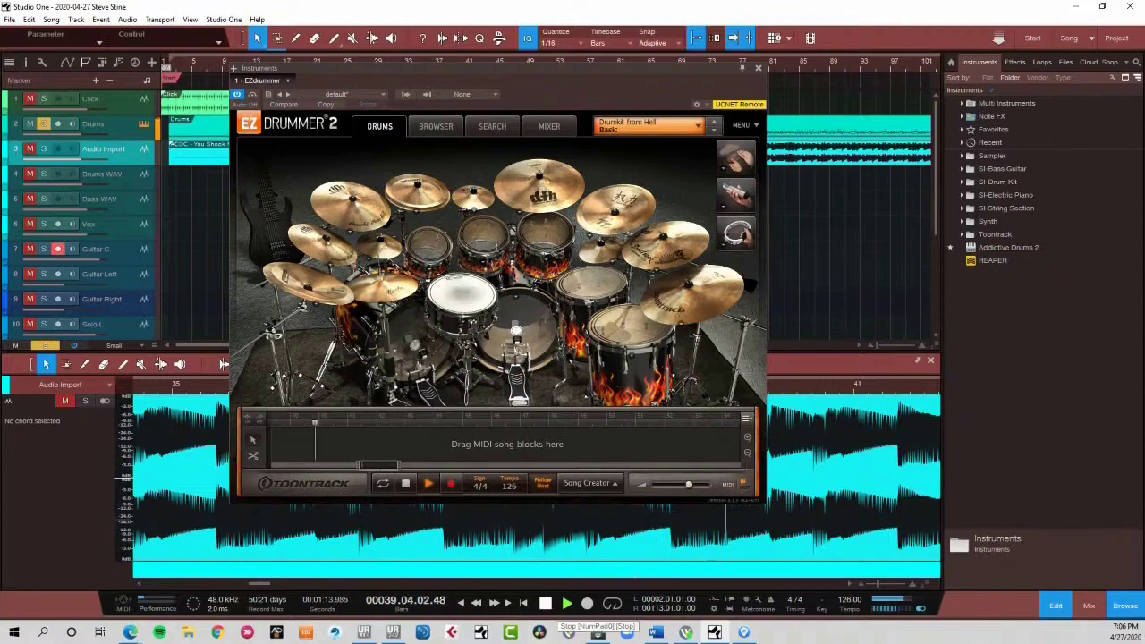
- Stop playback, show EZdrummer's mixer with the individual drum channels, and close the instrument
{"action": "left_click", "coordinate": [545, 603]}
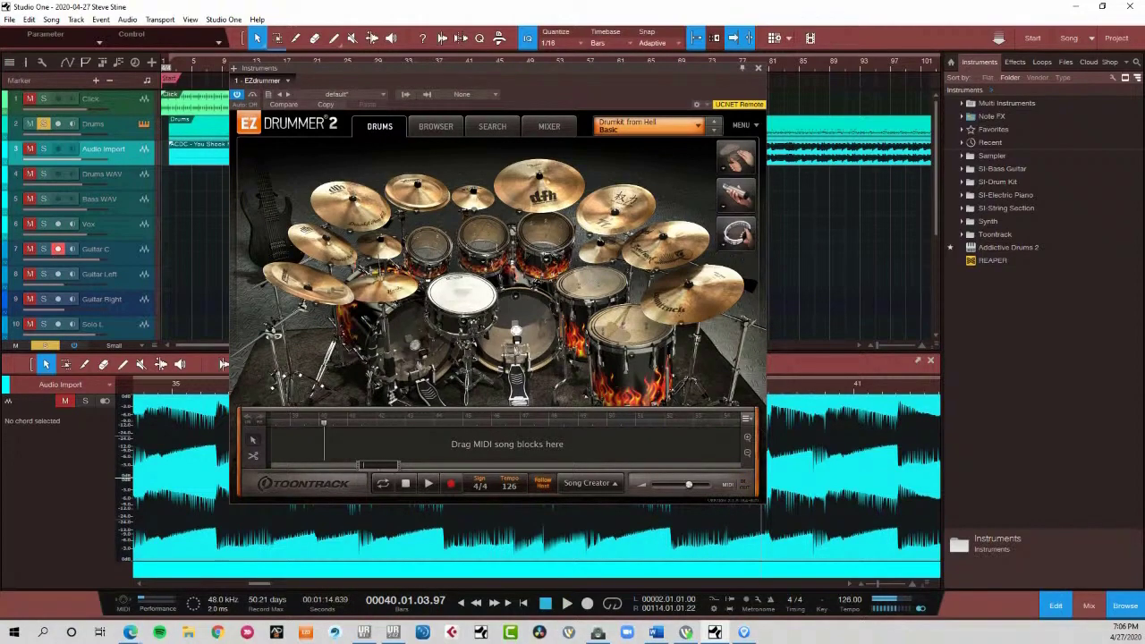
{"action": "left_click", "coordinate": [549, 126]}
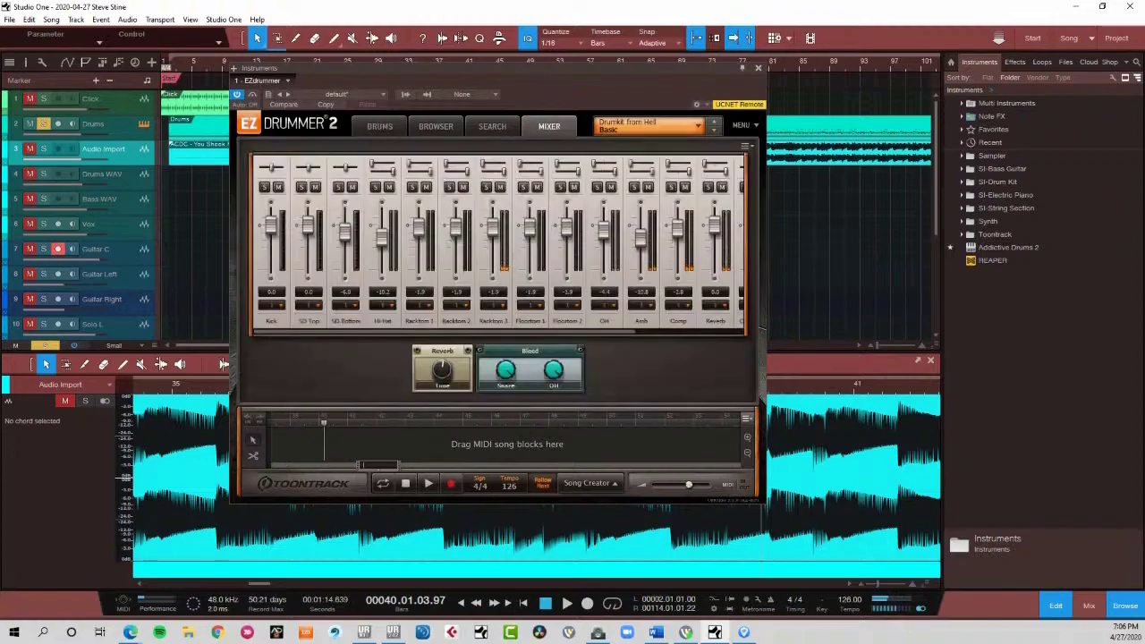
{"action": "left_click", "coordinate": [758, 68]}
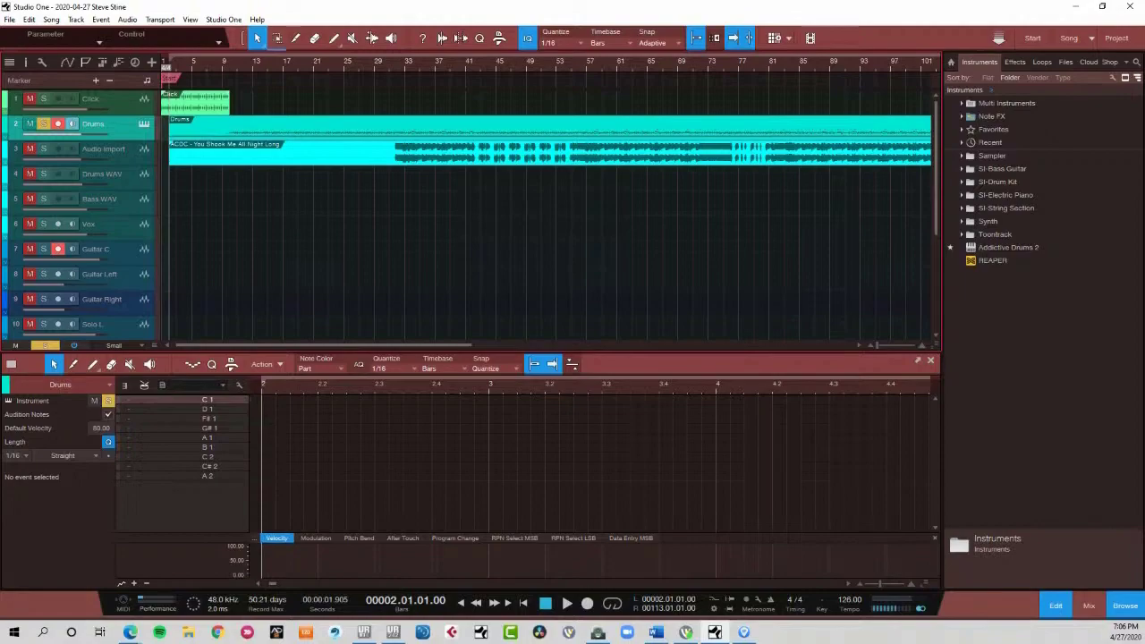
- Select the Audio Import event, show the mixing console in place of the editor, and hide the browser
{"action": "left_click", "coordinate": [593, 146]}
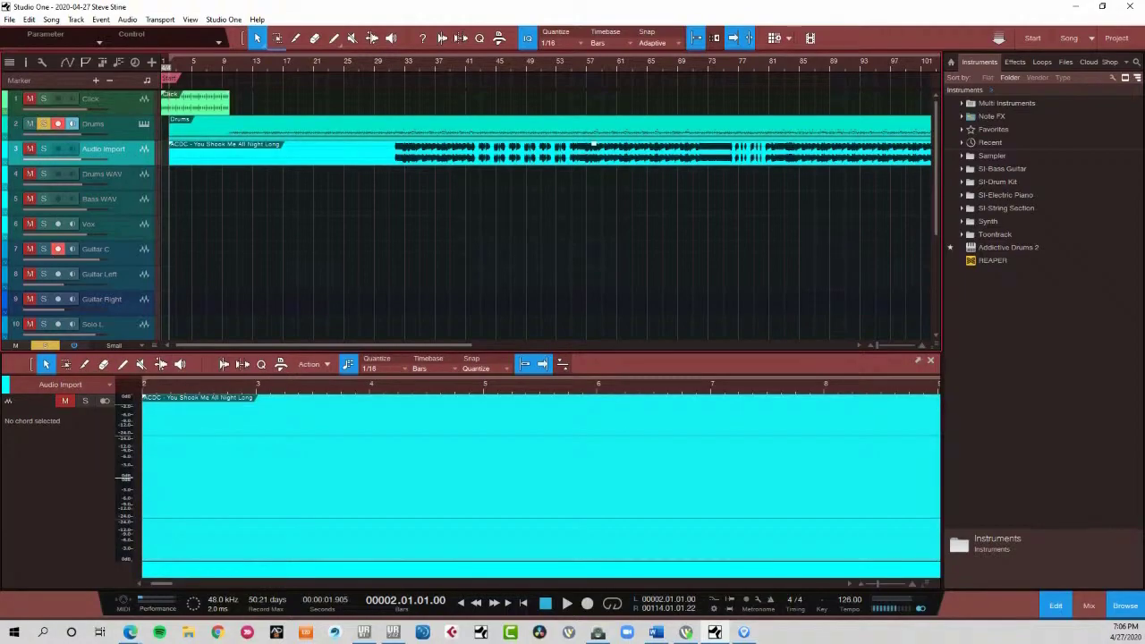
{"action": "key", "text": "F3"}
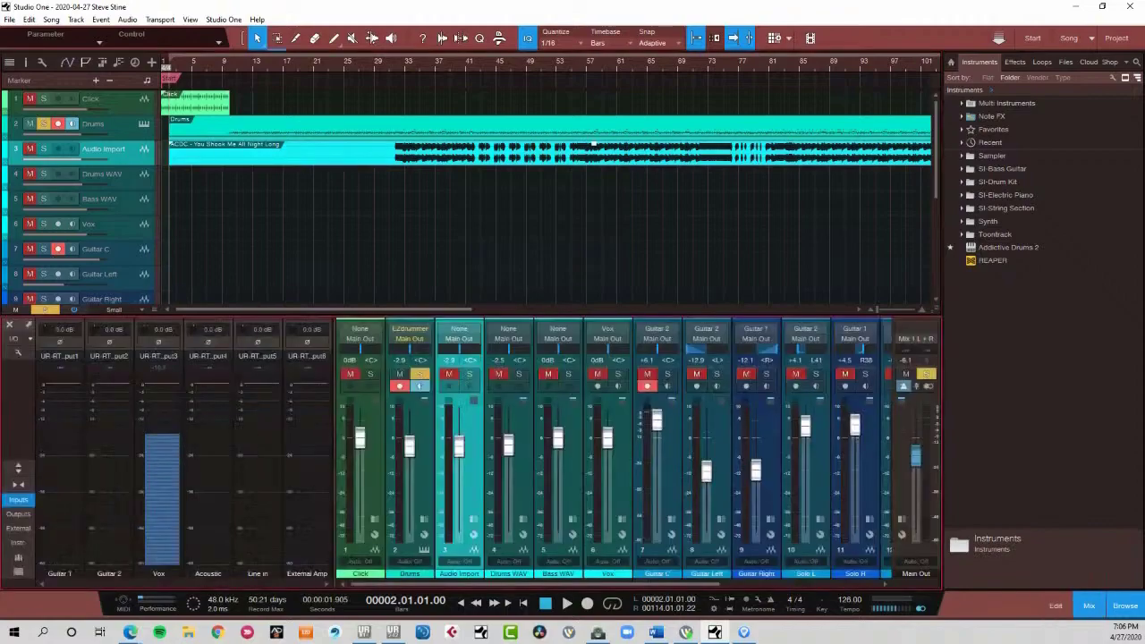
{"action": "key", "text": "F5"}
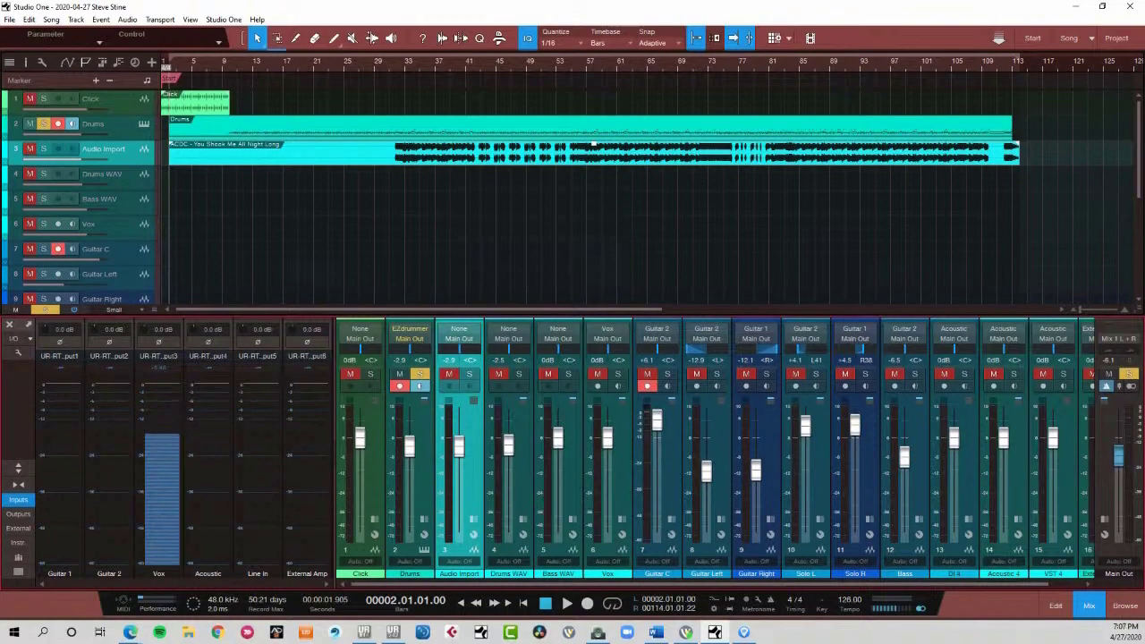
- Extend the Click event to bar 114 and play it briefly from bar 14, soloed instead of Drums
{"action": "left_click", "coordinate": [222, 61]}
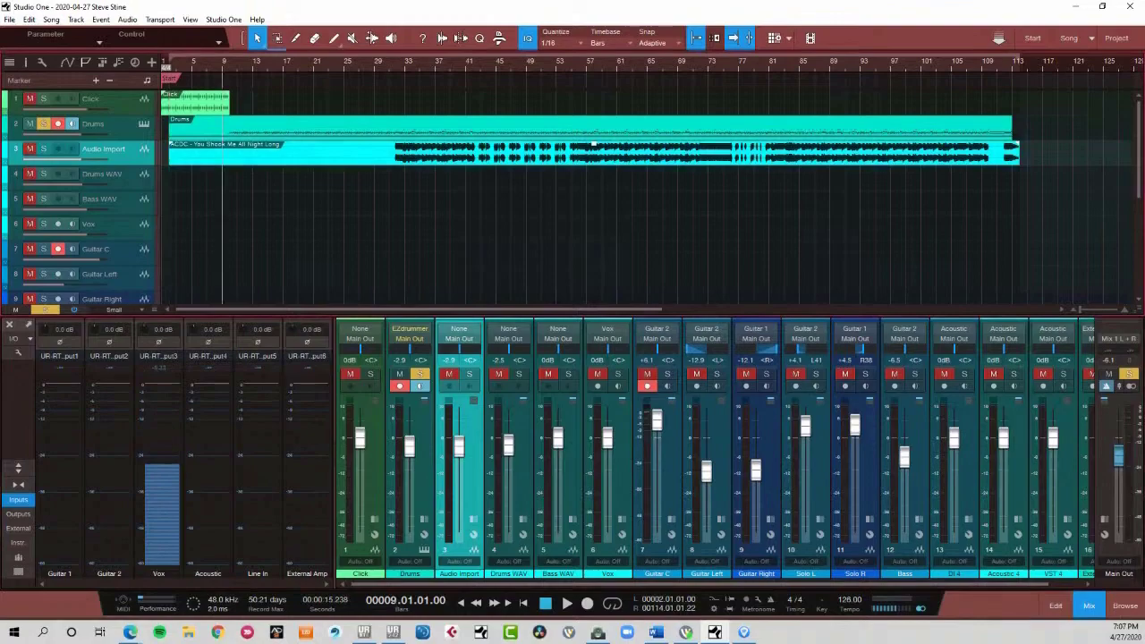
{"action": "left_click_drag", "start_coordinate": [229, 100], "coordinate": [1019, 150]}
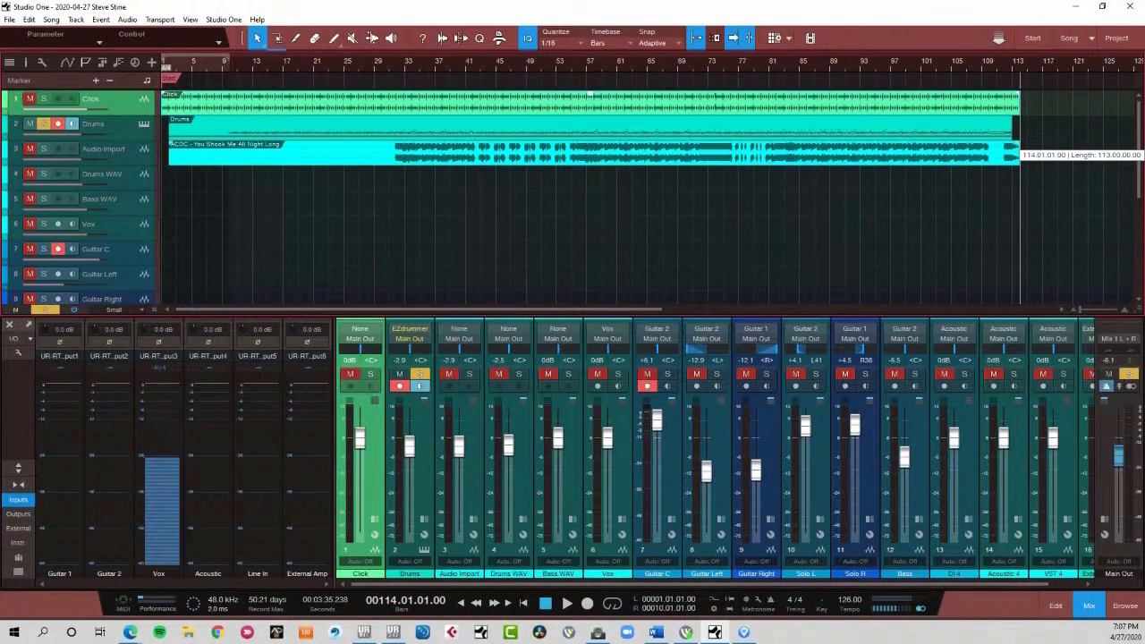
{"action": "left_click", "coordinate": [43, 124]}
{"action": "left_click", "coordinate": [43, 98]}
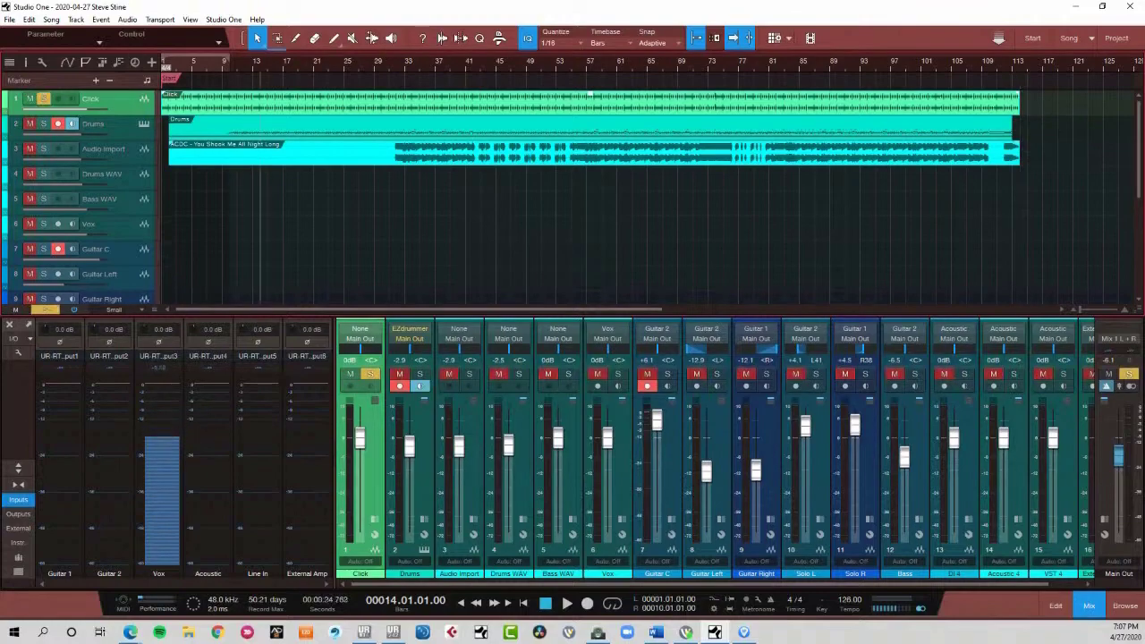
{"action": "key", "text": "space"}
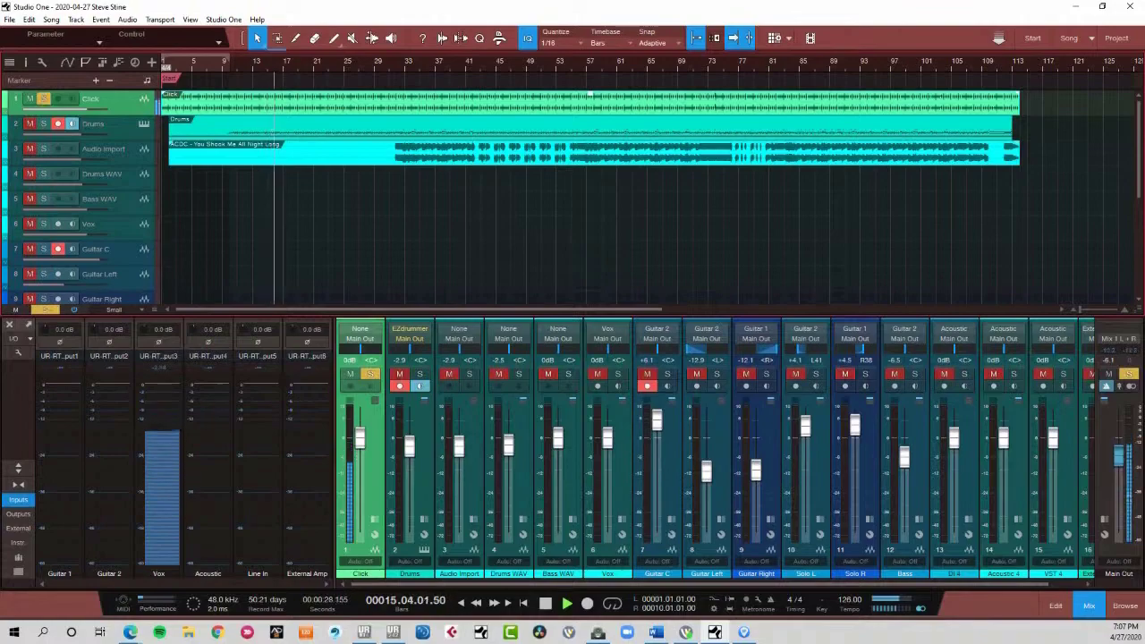
{"action": "key", "text": "space"}
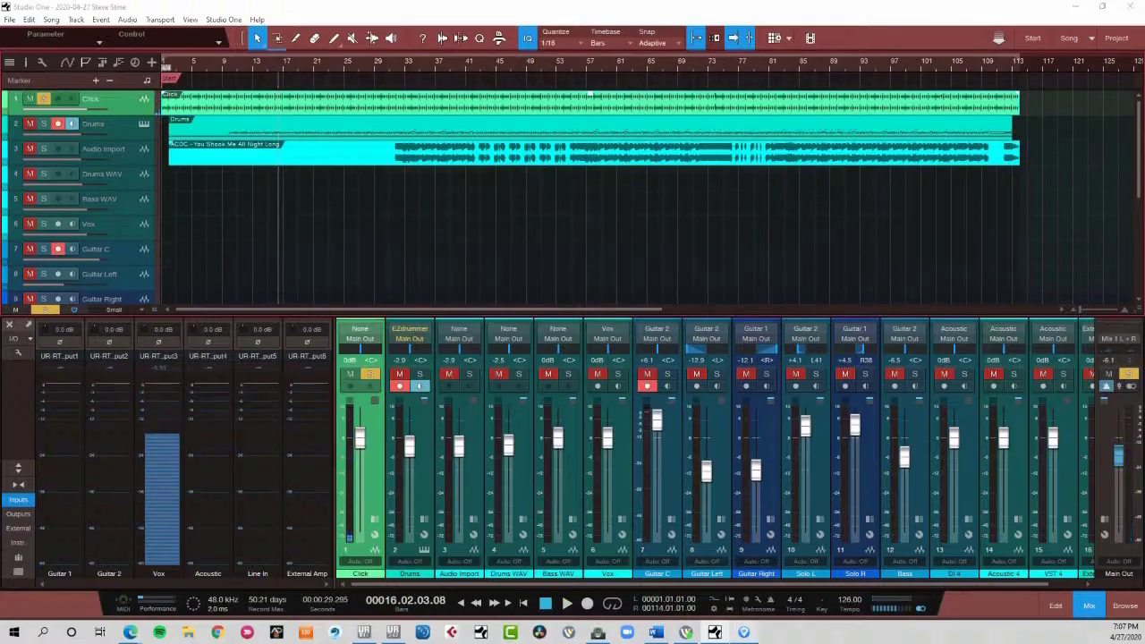
- Switch to Guitar Pro to view the opening bars of the bass score, and return to Studio One
{"action": "left_click", "coordinate": [743, 632]}
{"action": "scroll", "coordinate": [562, 300], "scroll_direction": "up", "scroll_amount": 2}
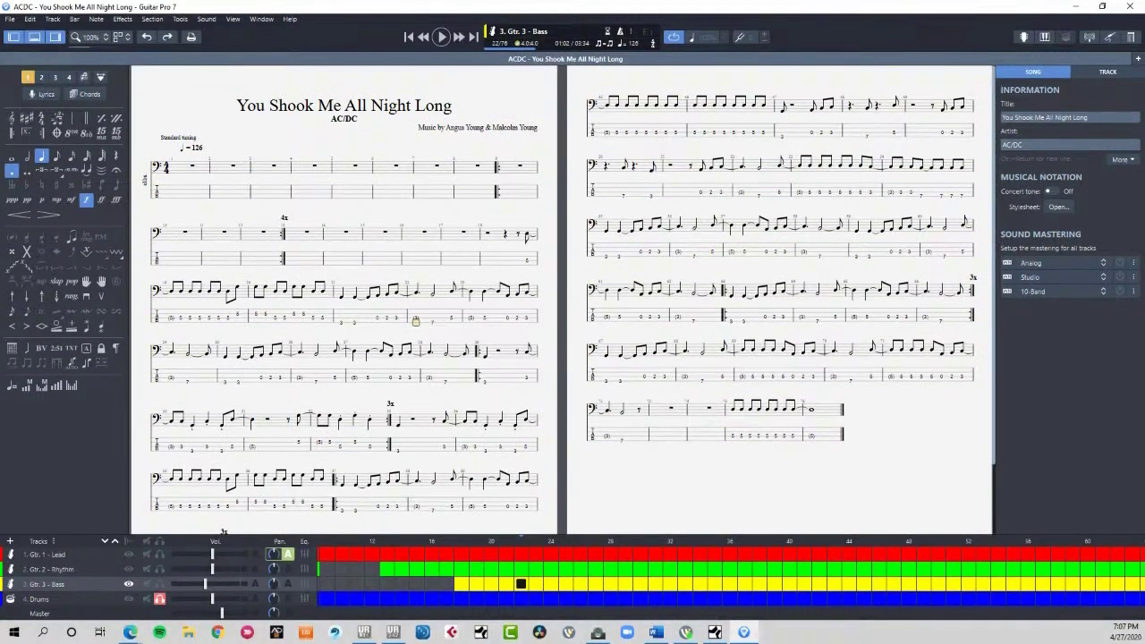
{"action": "left_click", "coordinate": [1075, 6]}
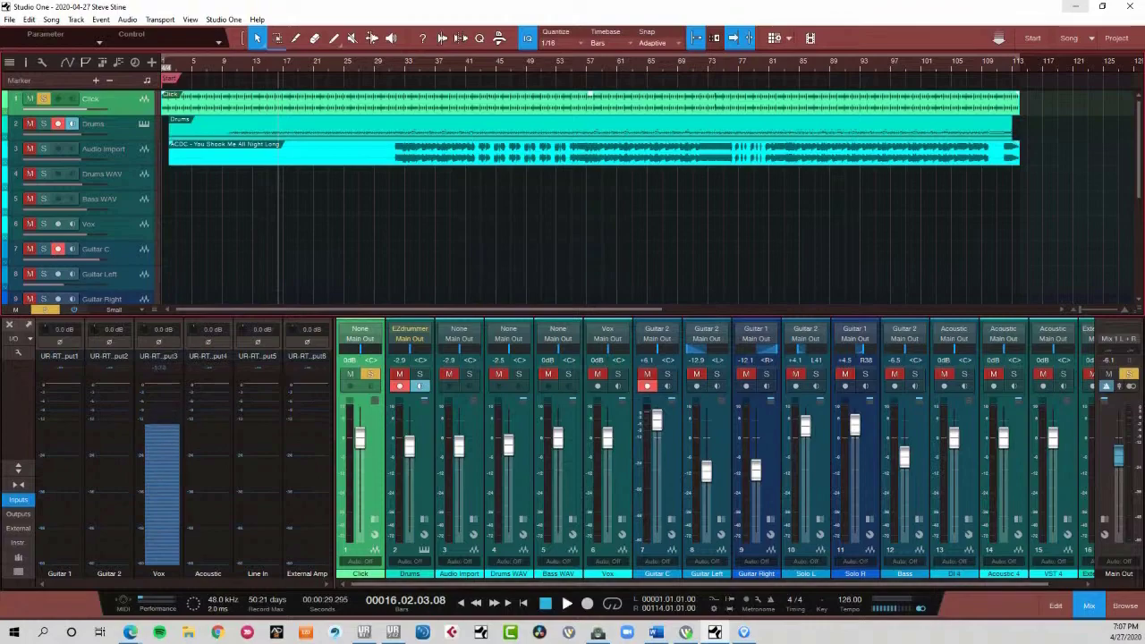
- Play the song with the Click track's solo turned off, and turn off record arming on the Drums track
{"action": "key", "text": "space"}
{"action": "key", "text": "s"}
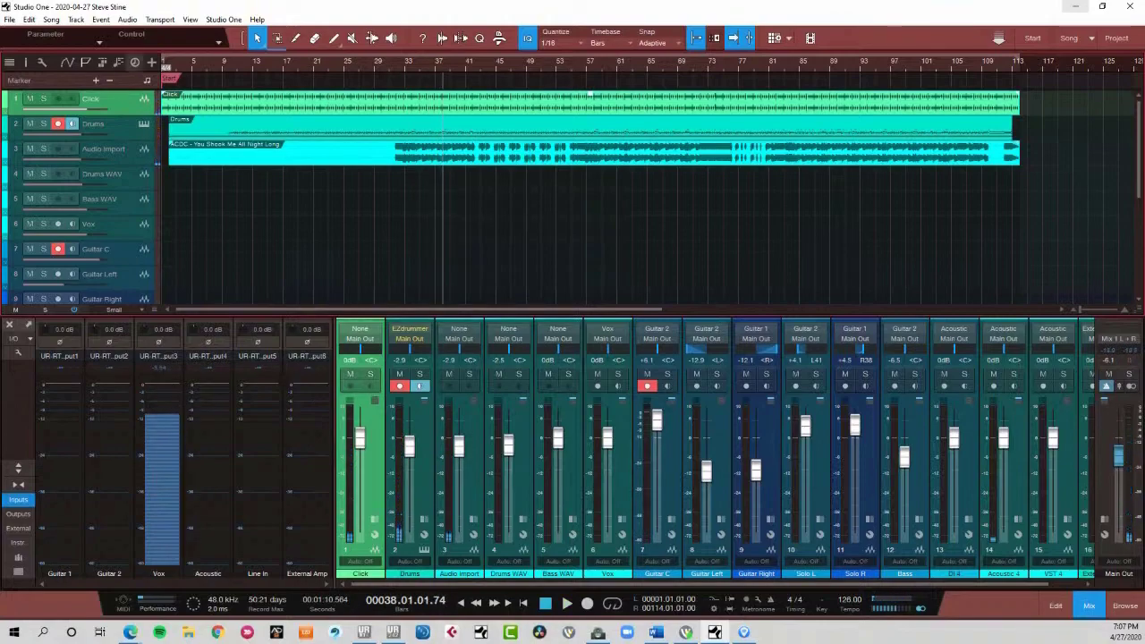
{"action": "scroll", "coordinate": [187, 62], "scroll_direction": "up", "scroll_amount": 4}
{"action": "left_click_drag", "start_coordinate": [223, 310], "coordinate": [213, 309]}
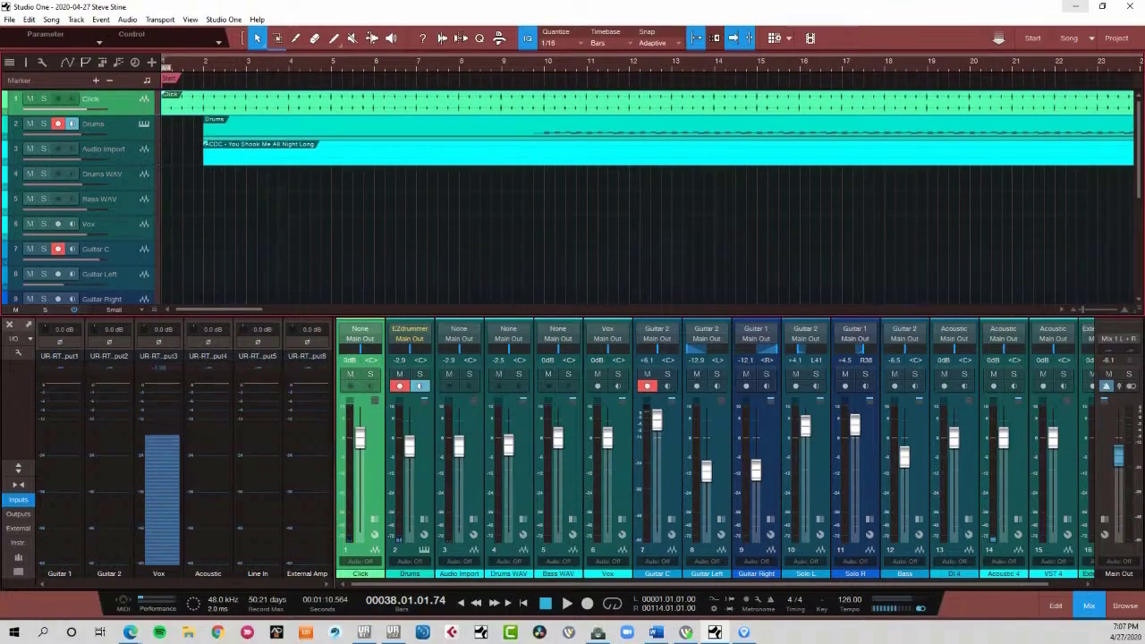
{"action": "left_click", "coordinate": [58, 124]}
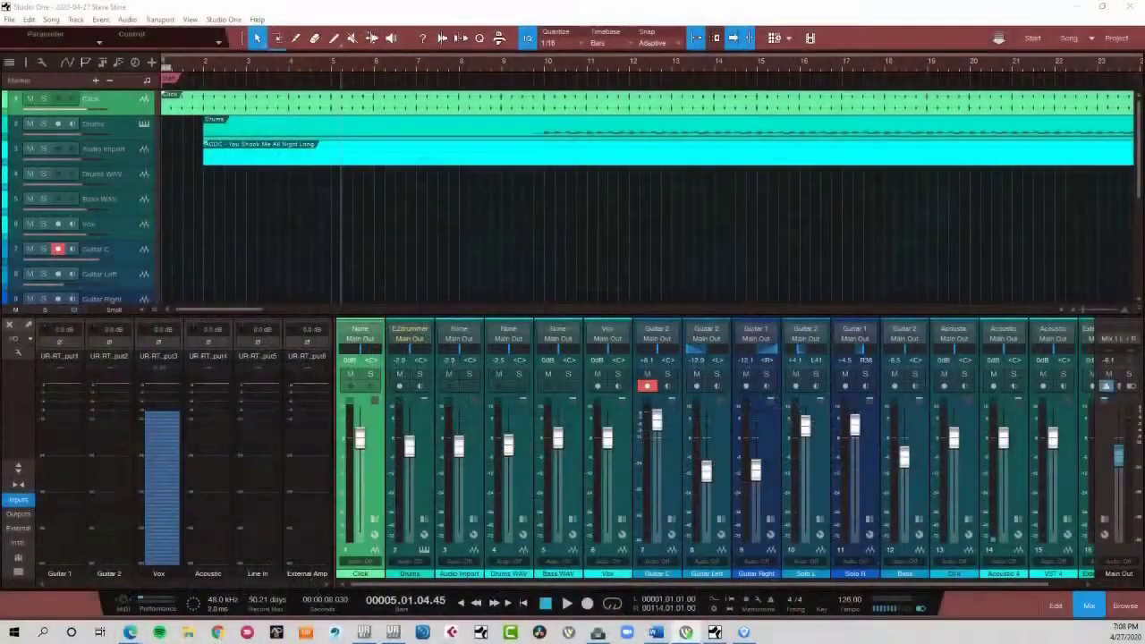
- Shorten the Click event so that it ends at bar 5
{"action": "key", "text": "w"}
{"action": "key", "text": "w"}
{"action": "key", "text": "w"}
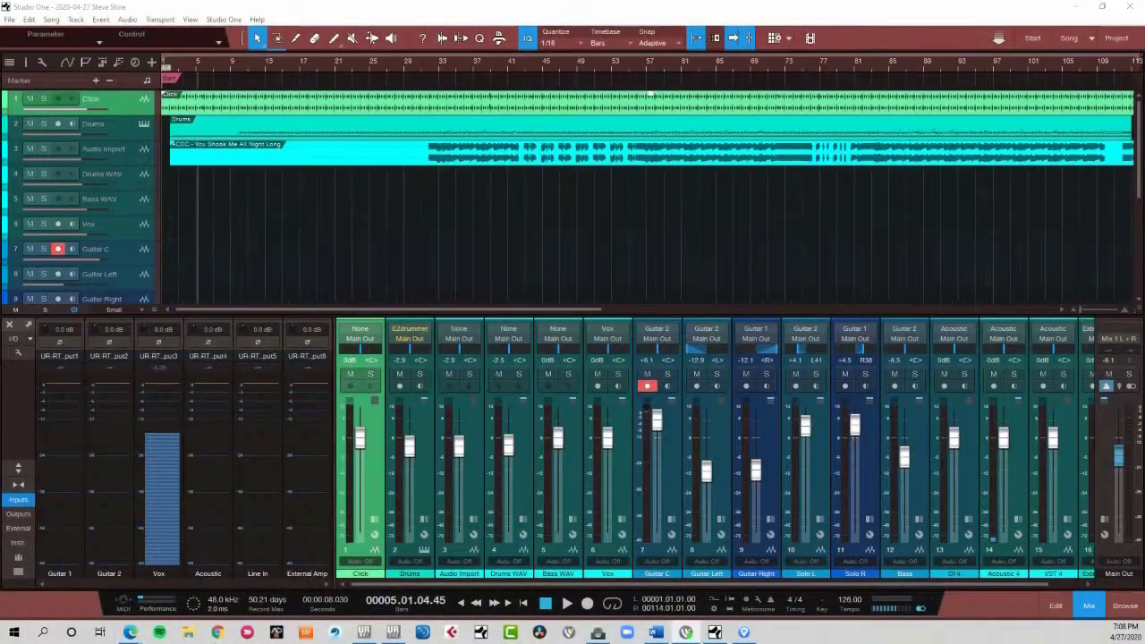
{"action": "left_click_drag", "start_coordinate": [634, 108], "coordinate": [177, 101]}
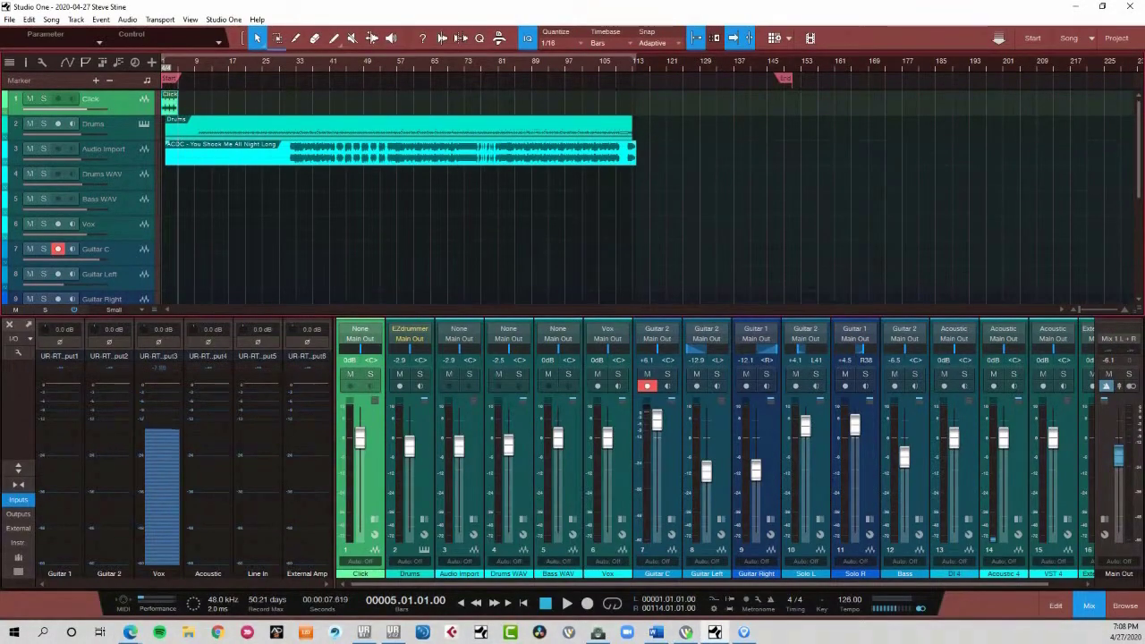
- Lengthen the Click event so that it ends at bar 10, where the drum notes begin
{"action": "key", "text": "e"}
{"action": "key", "text": "e"}
{"action": "left_click_drag", "start_coordinate": [219, 310], "coordinate": [192, 309]}
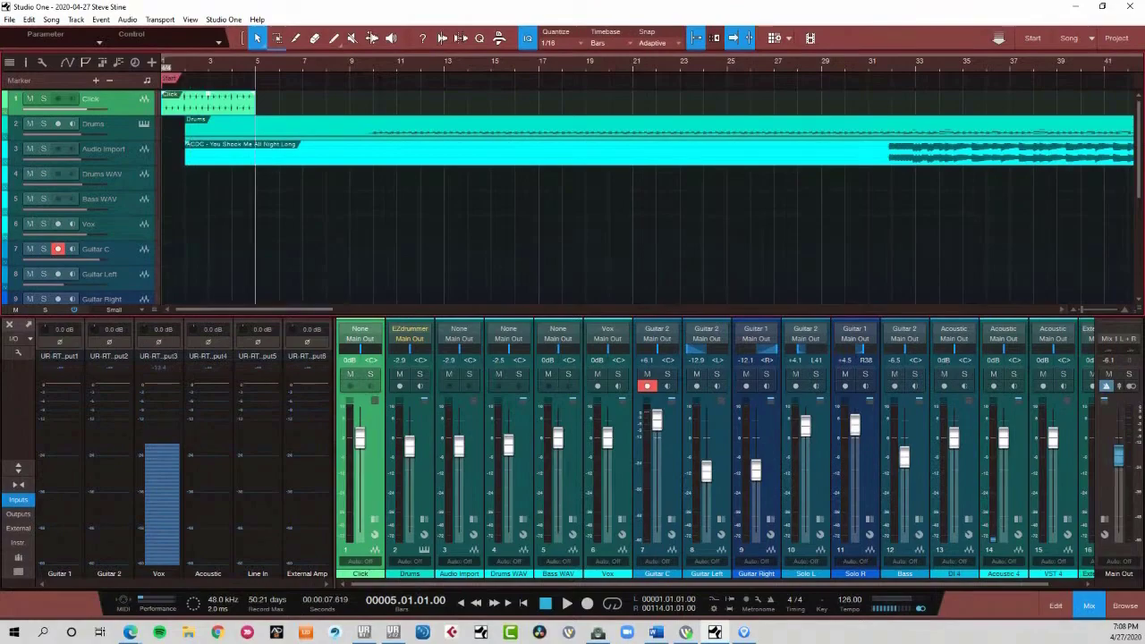
{"action": "left_click_drag", "start_coordinate": [255, 105], "coordinate": [372, 105]}
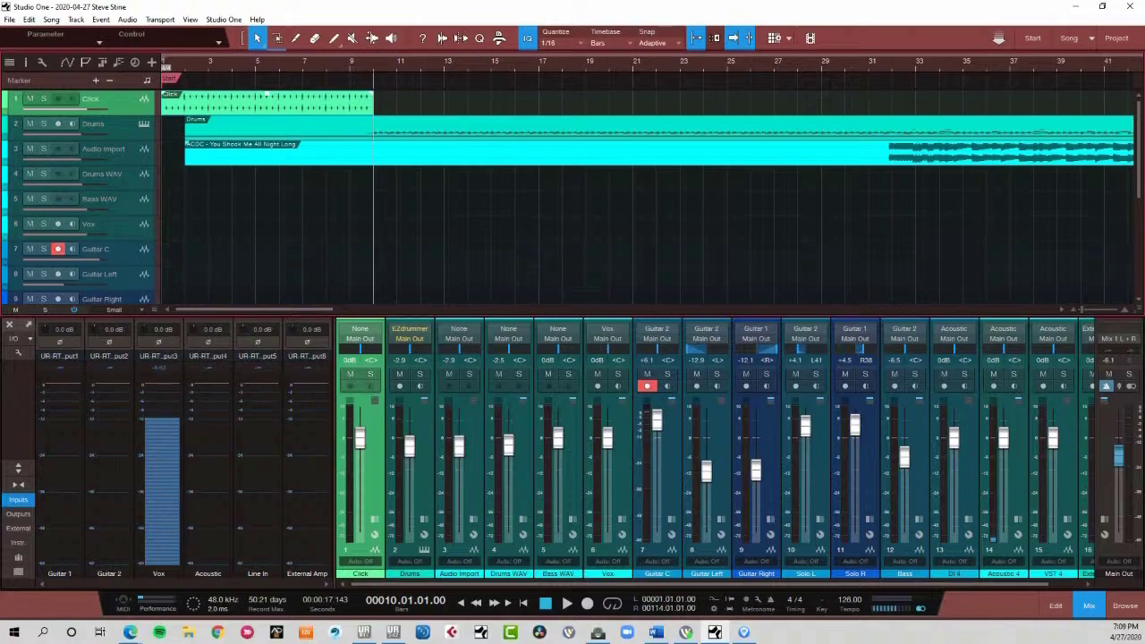
- Return to the start of the song and start recording on the armed Guitar C track
{"action": "key", "text": "comma"}
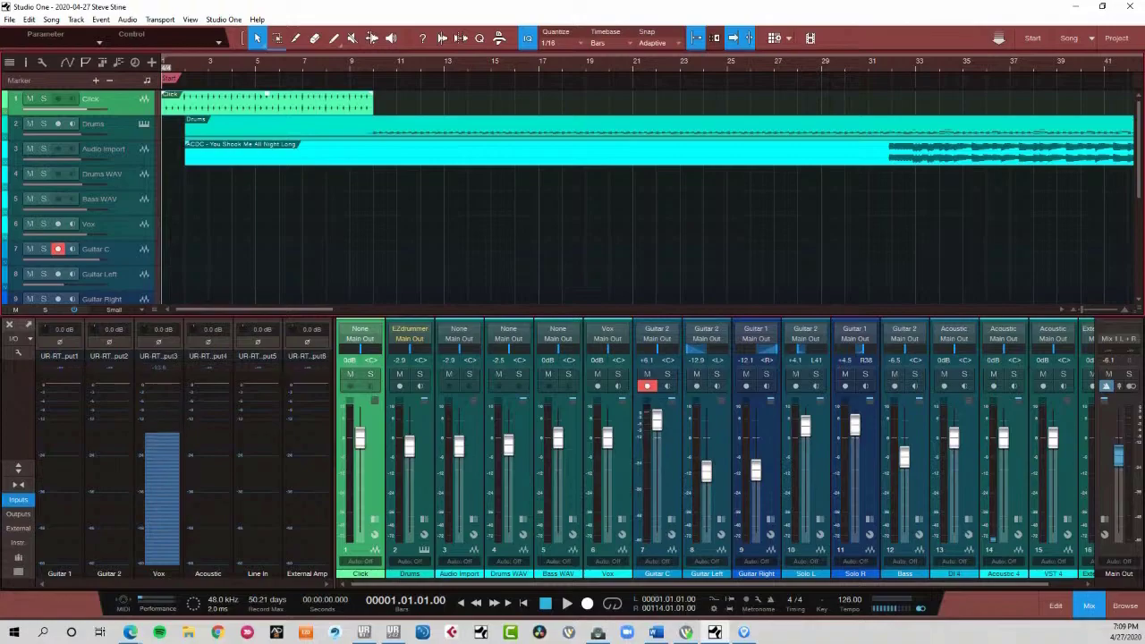
{"action": "left_click", "coordinate": [587, 604]}
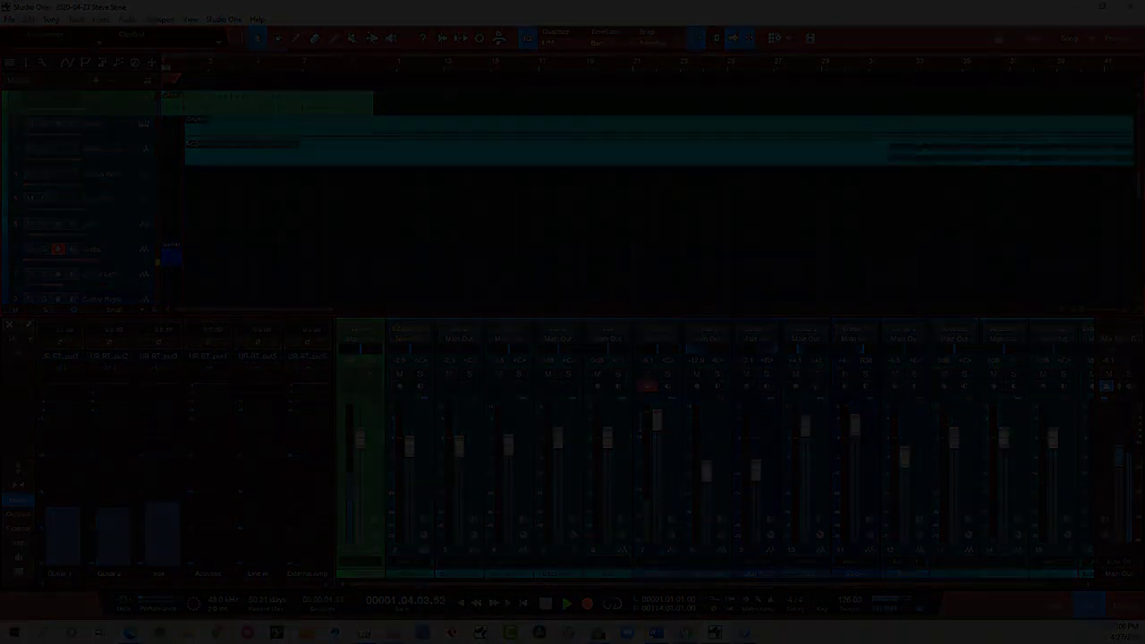